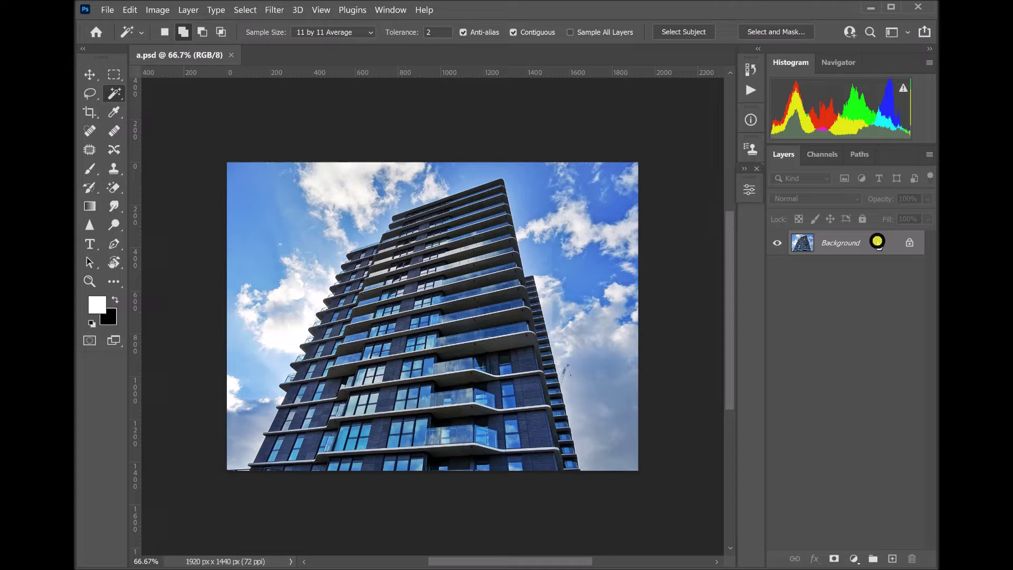
- Duplicate the Background layer of a.psd into Layer 1
{"action": "key", "text": "ctrl+j"}
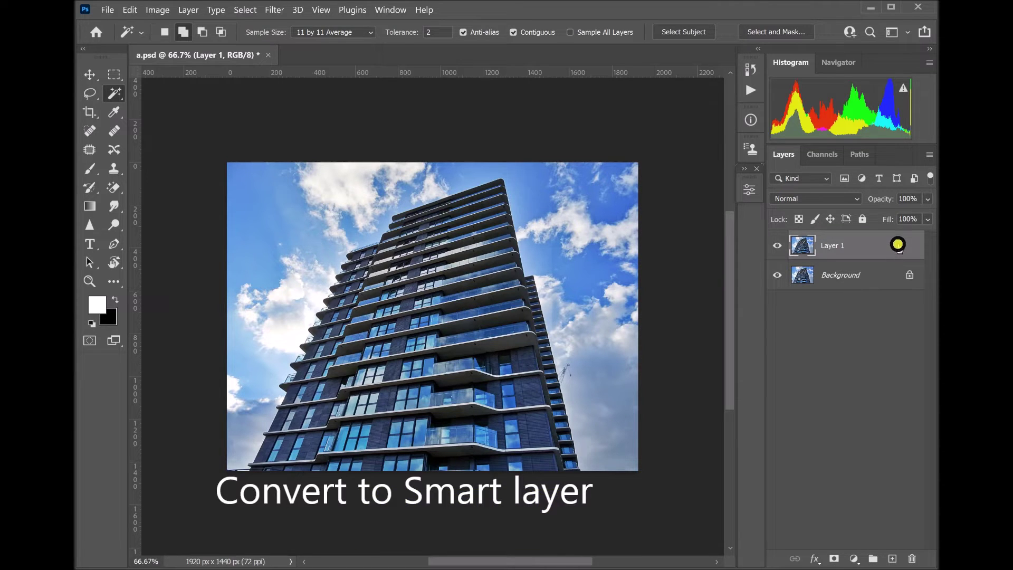
- Convert Layer 1 of the tower photo into a smart object
{"action": "right_click", "coordinate": [897, 244]}
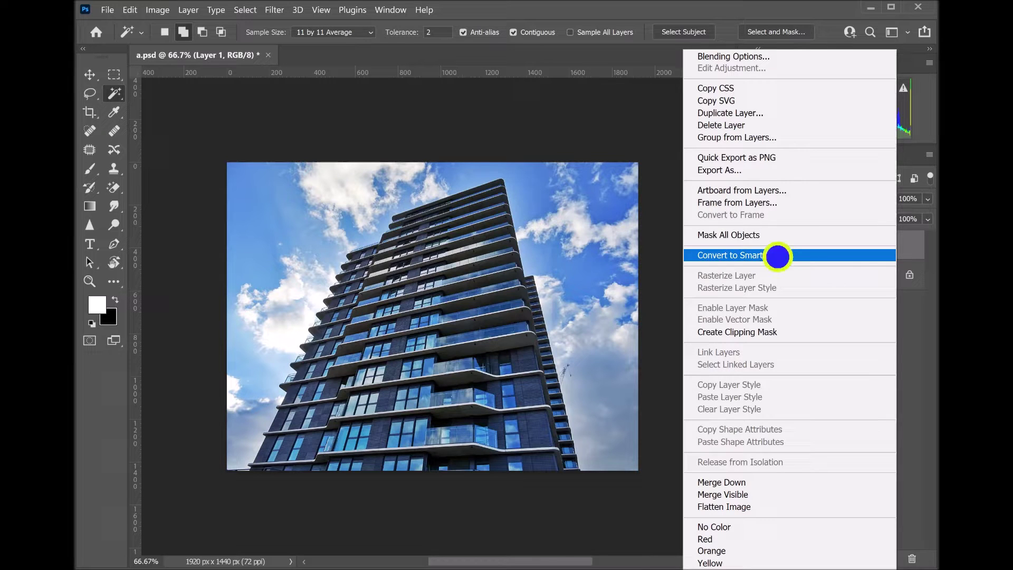
{"action": "left_click", "coordinate": [778, 255]}
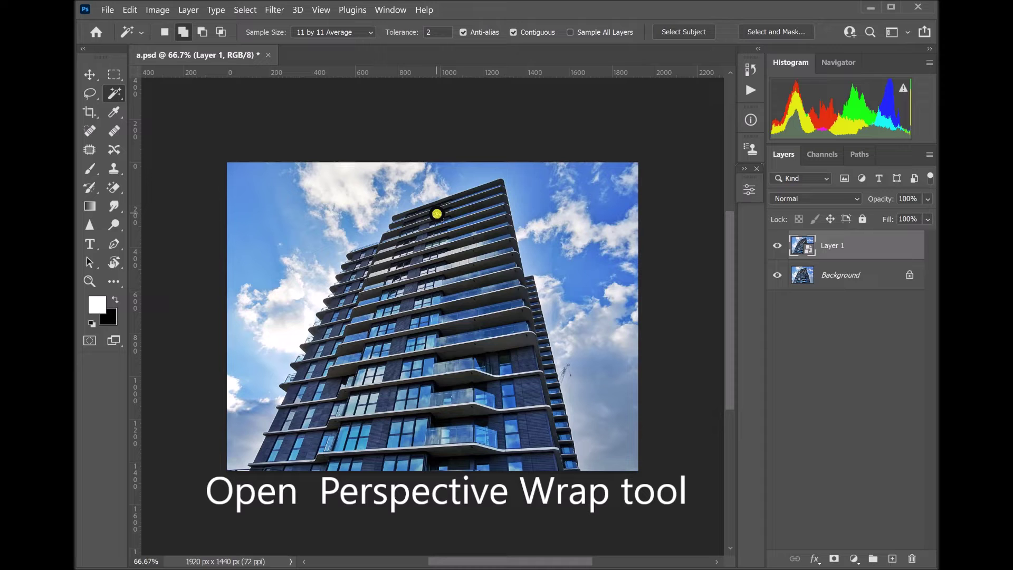
{"action": "left_click", "coordinate": [131, 10]}
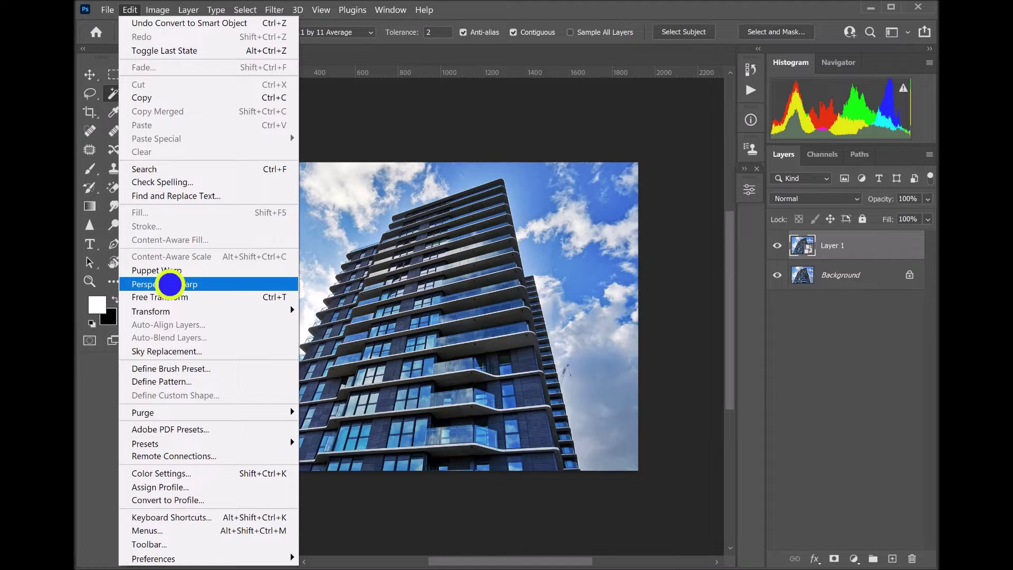
- Start Perspective Warp on Layer 1 and draw a layout quad over the tower
{"action": "left_click", "coordinate": [169, 286]}
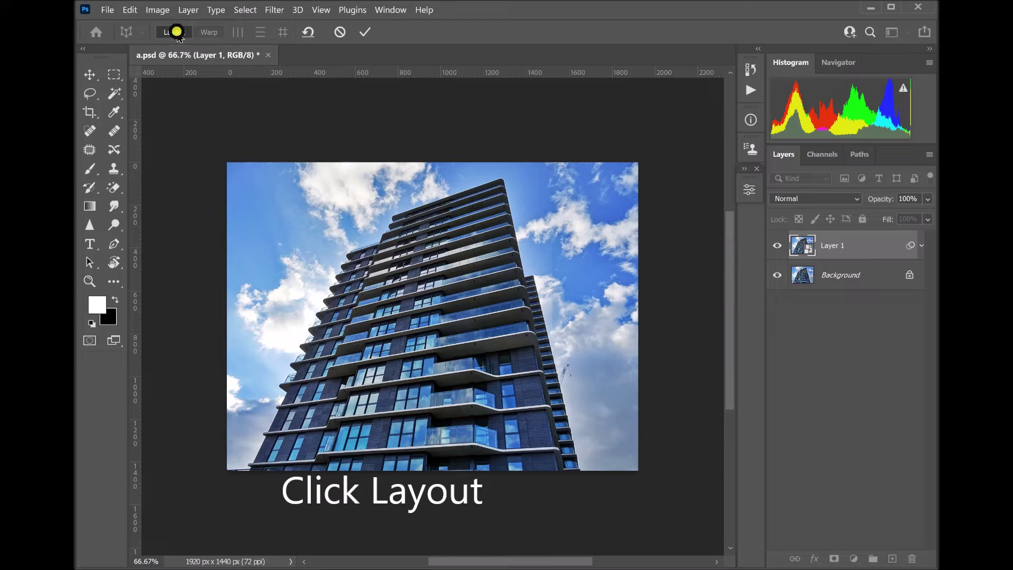
{"action": "left_click", "coordinate": [177, 31]}
{"action": "left_click", "coordinate": [488, 199]}
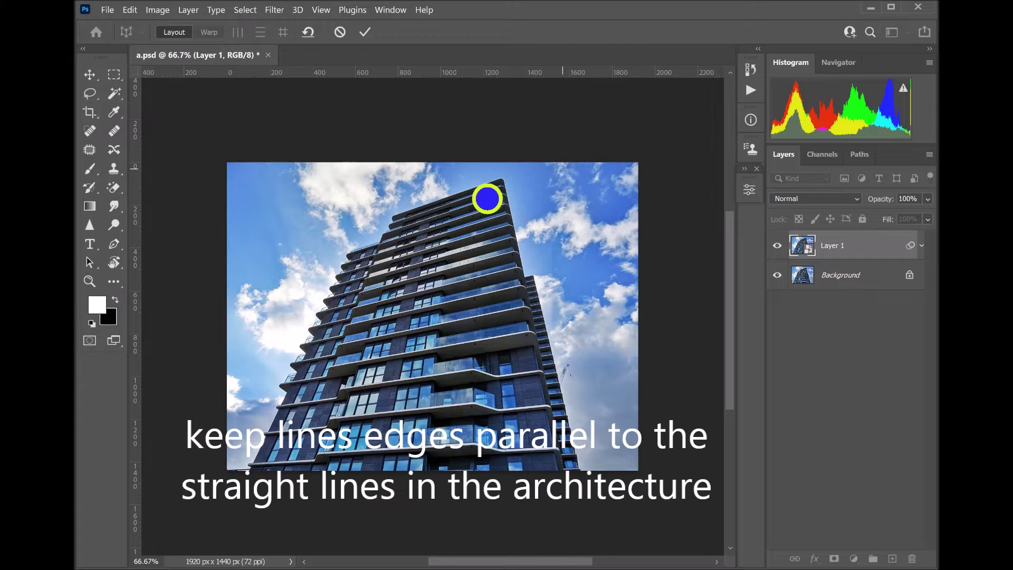
{"action": "left_click_drag", "start_coordinate": [488, 199], "coordinate": [244, 473]}
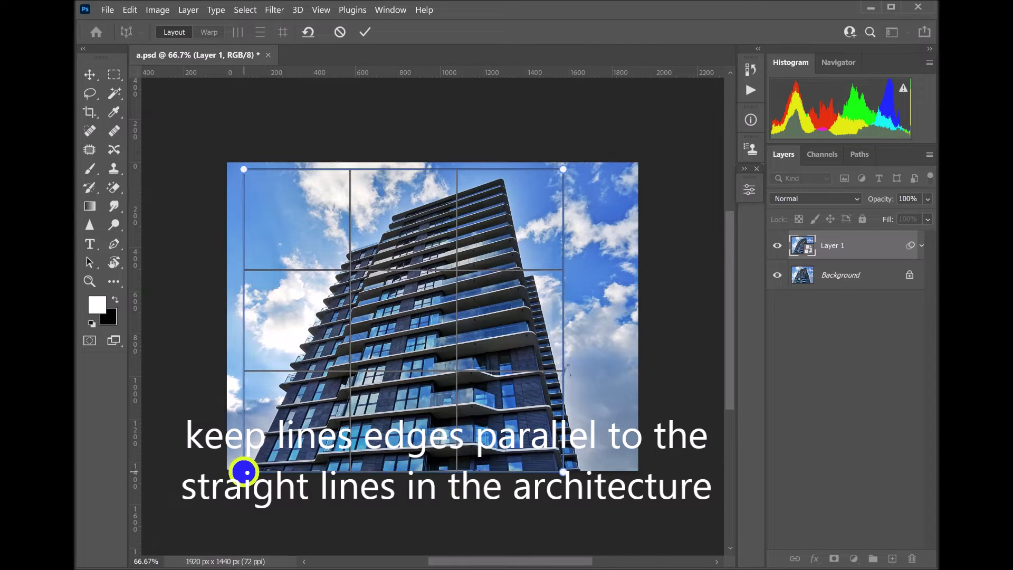
{"action": "left_click_drag", "start_coordinate": [244, 472], "coordinate": [243, 471]}
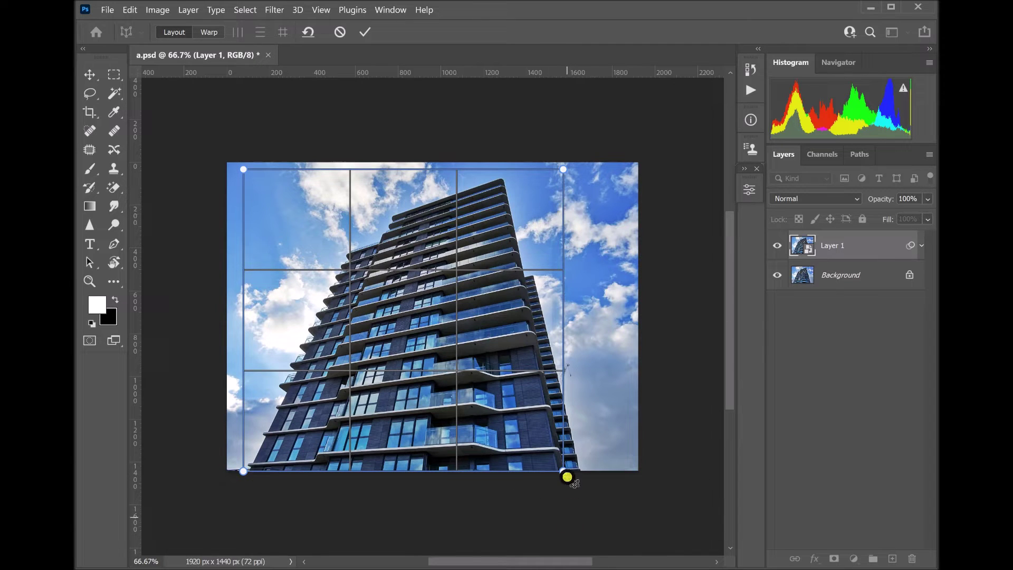
- Fit the quad's corners to the tower's roofline and base edges
{"action": "left_click_drag", "start_coordinate": [563, 471], "coordinate": [581, 473]}
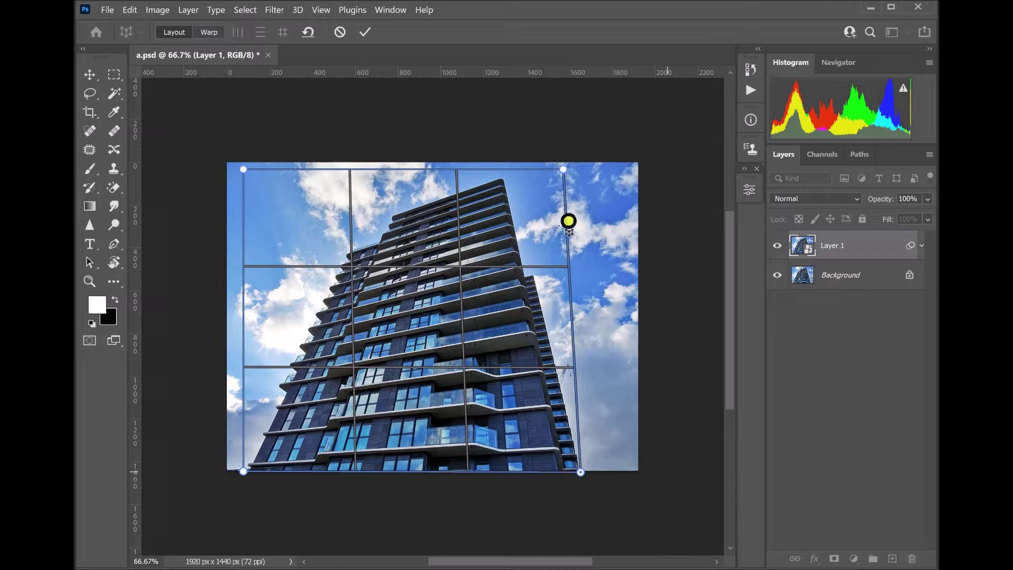
{"action": "left_click_drag", "start_coordinate": [556, 167], "coordinate": [508, 170]}
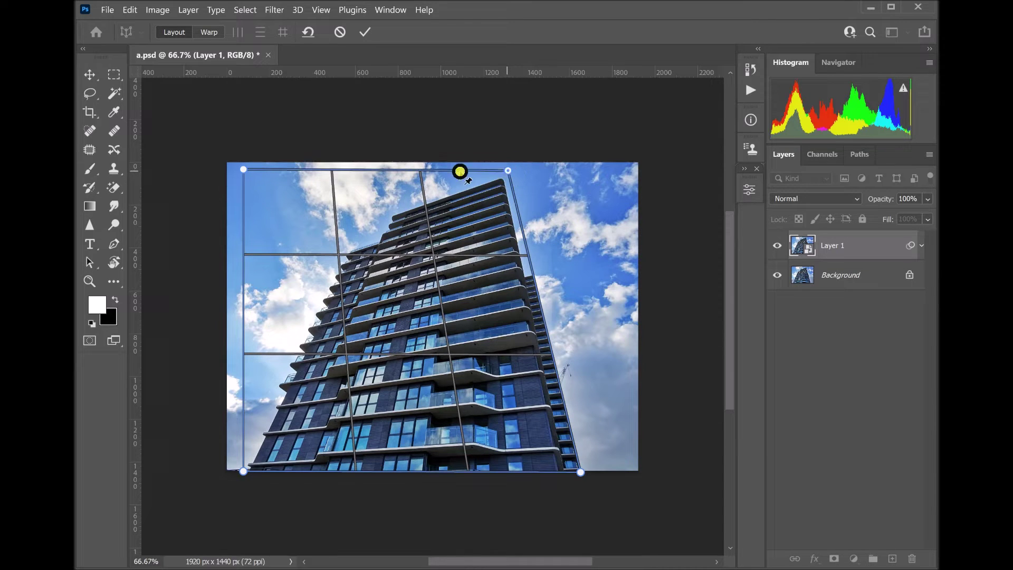
{"action": "mouse_move", "coordinate": [243, 168]}
{"action": "left_mouse_down"}
{"action": "mouse_move", "coordinate": [294, 215]}
{"action": "mouse_move", "coordinate": [358, 243]}
{"action": "mouse_move", "coordinate": [353, 220]}
{"action": "left_mouse_up"}
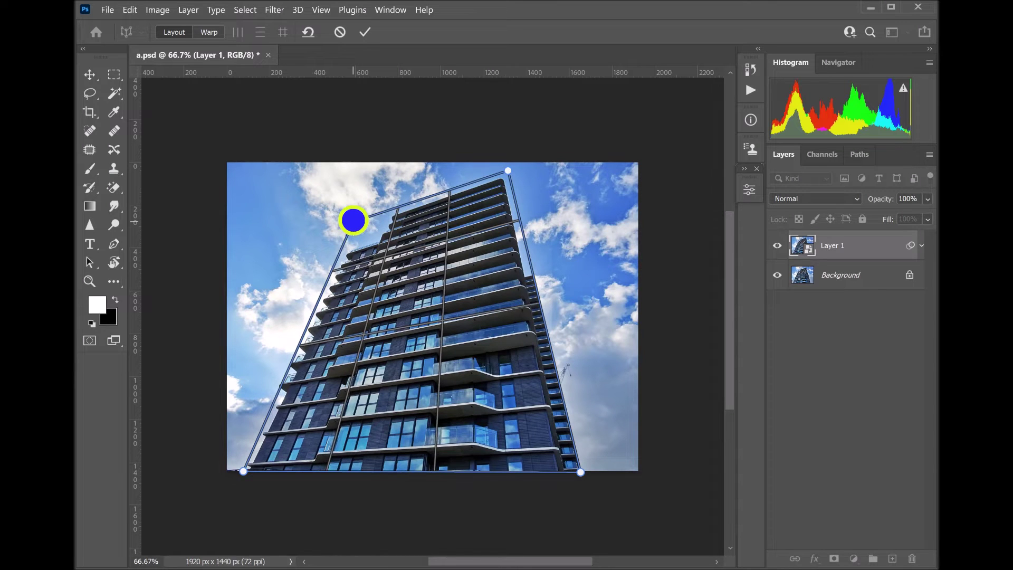
{"action": "left_click_drag", "start_coordinate": [353, 220], "coordinate": [352, 222]}
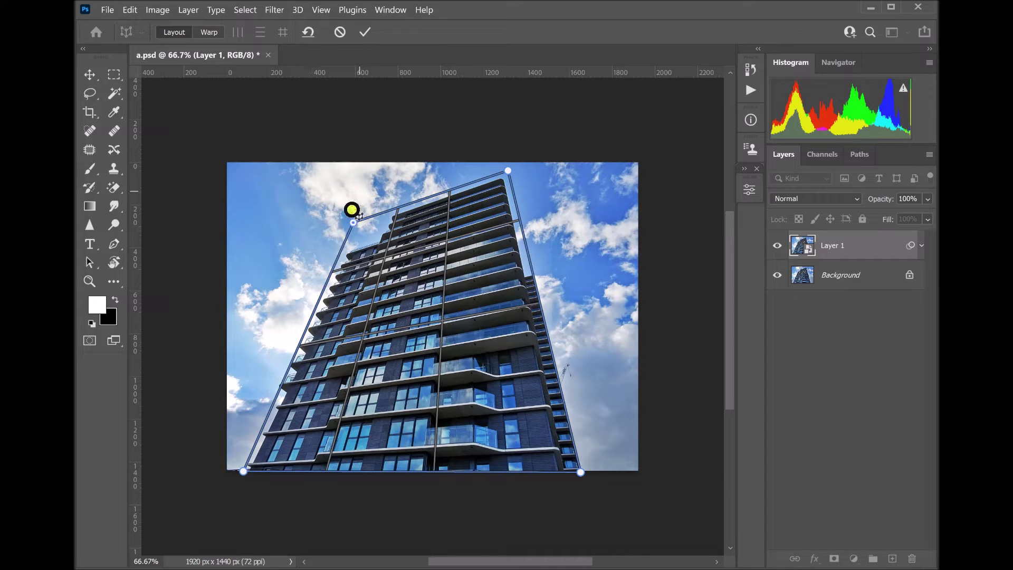
{"action": "left_click_drag", "start_coordinate": [354, 223], "coordinate": [361, 220]}
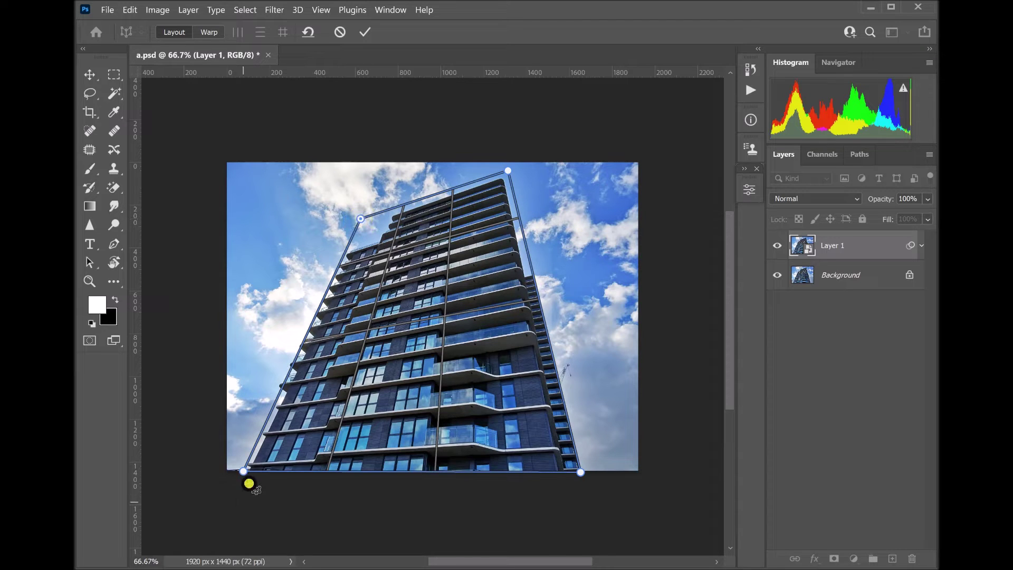
{"action": "left_click_drag", "start_coordinate": [244, 472], "coordinate": [240, 467]}
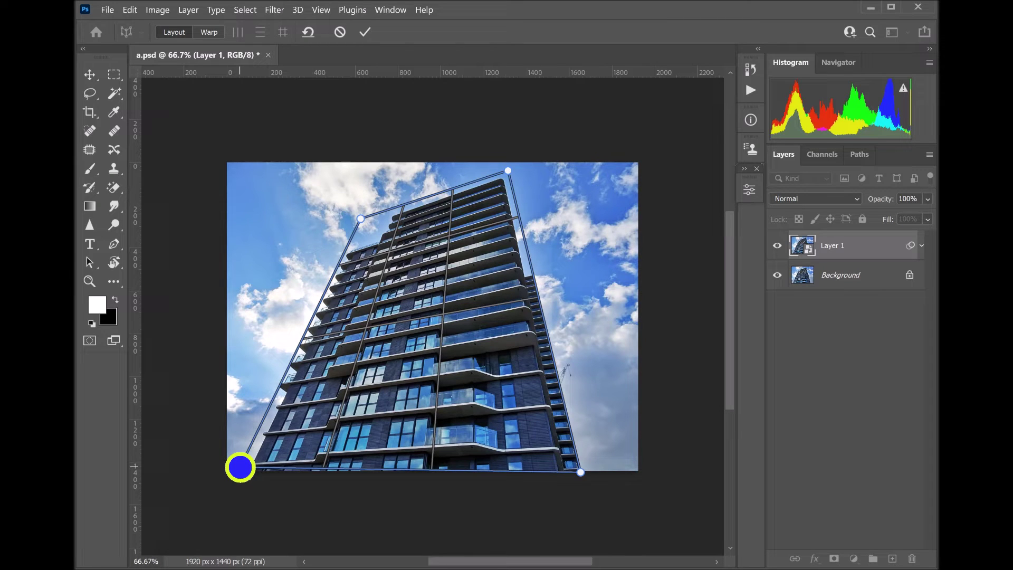
{"action": "left_click_drag", "start_coordinate": [241, 468], "coordinate": [237, 470]}
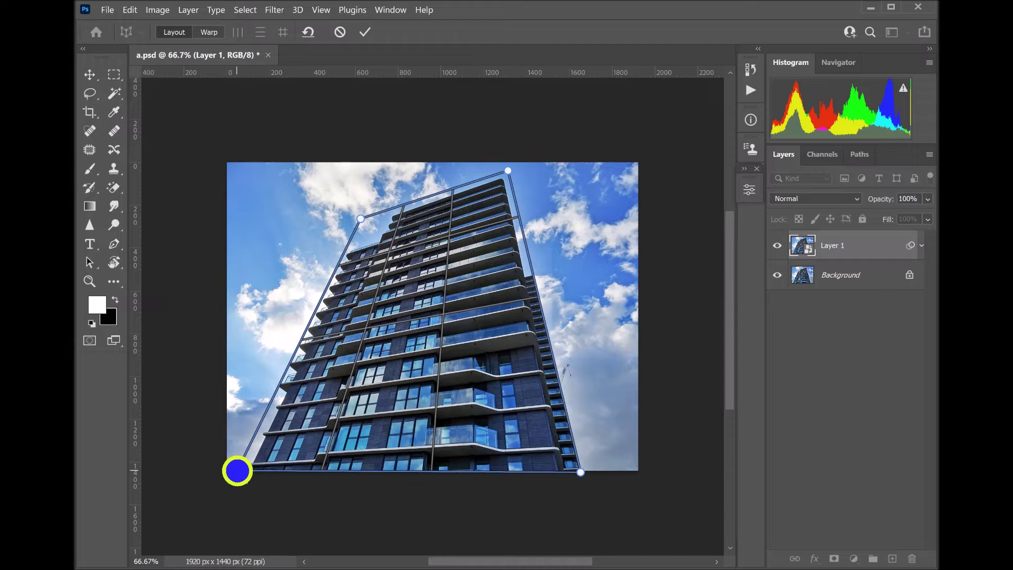
{"action": "left_click_drag", "start_coordinate": [237, 470], "coordinate": [237, 471]}
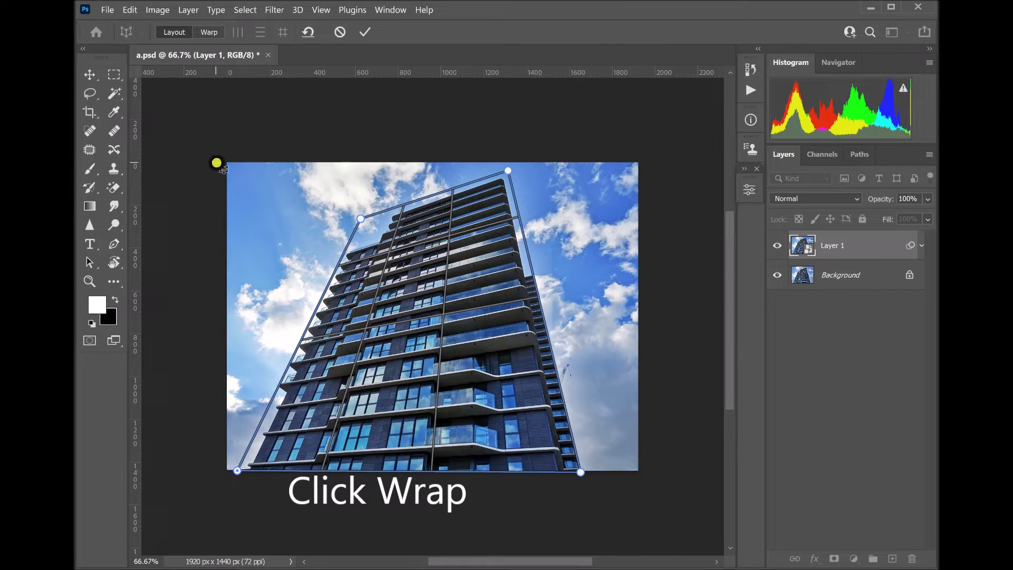
{"action": "left_click", "coordinate": [208, 30]}
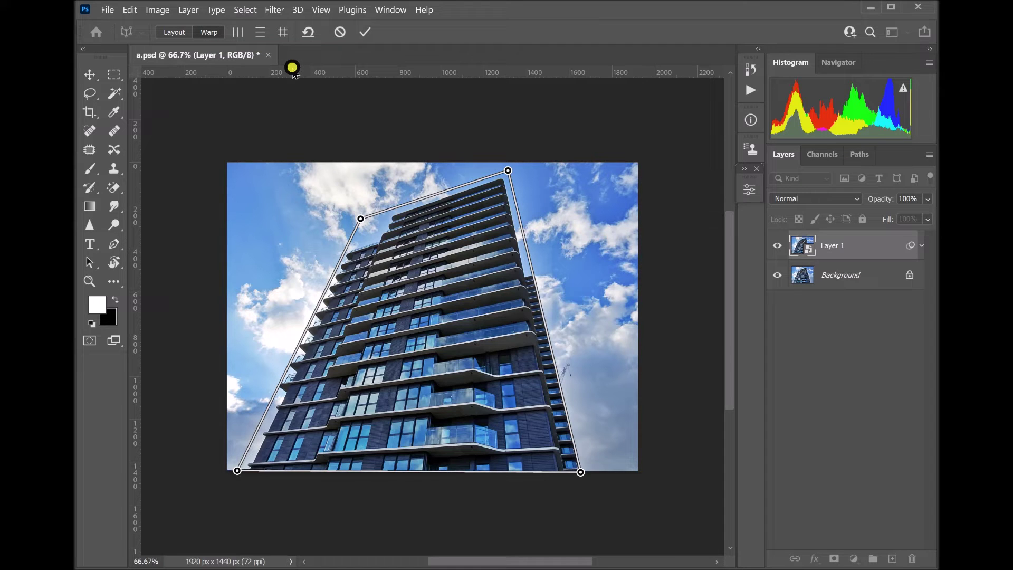
- Auto-straighten the tower's near-vertical lines after refining the quad's top-left corner, then commit the warp
{"action": "left_click", "coordinate": [237, 32]}
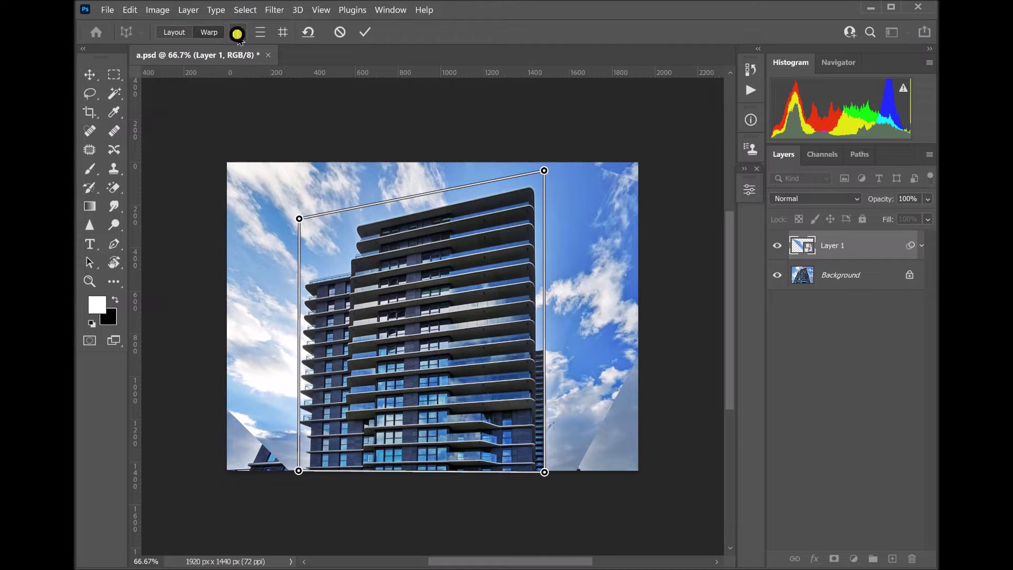
{"action": "left_click", "coordinate": [174, 32]}
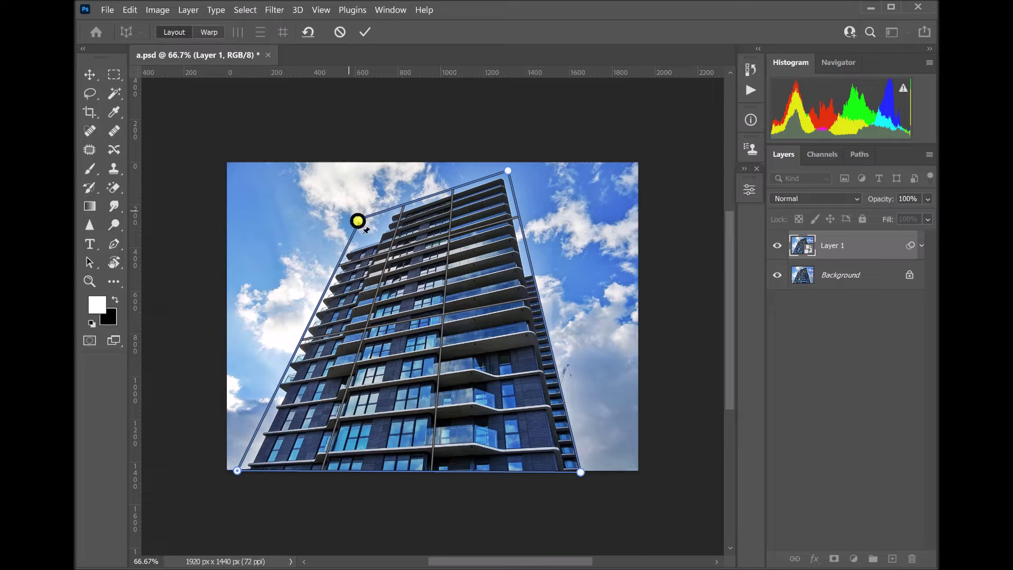
{"action": "left_click_drag", "start_coordinate": [360, 217], "coordinate": [363, 217]}
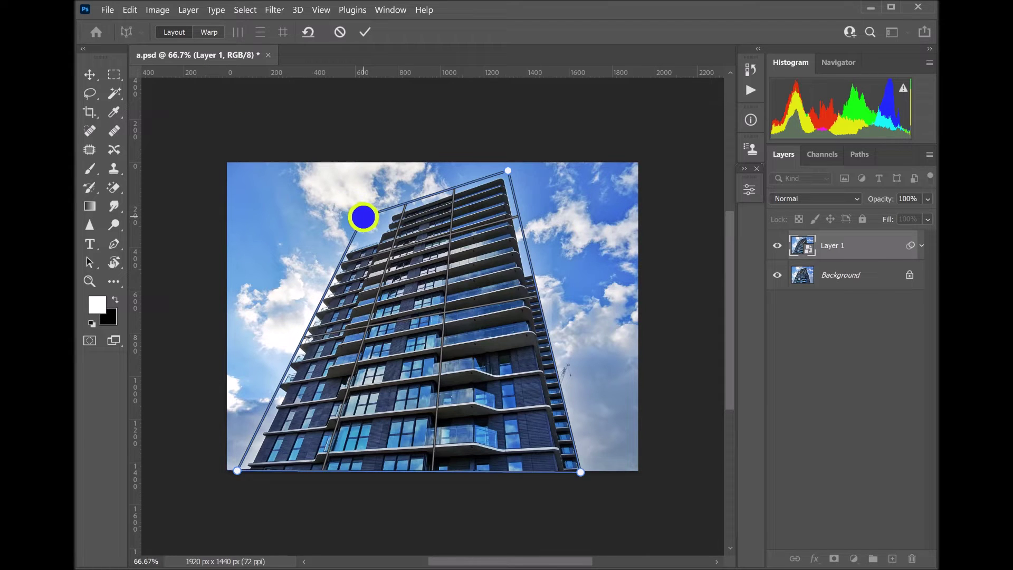
{"action": "left_click_drag", "start_coordinate": [363, 217], "coordinate": [364, 218]}
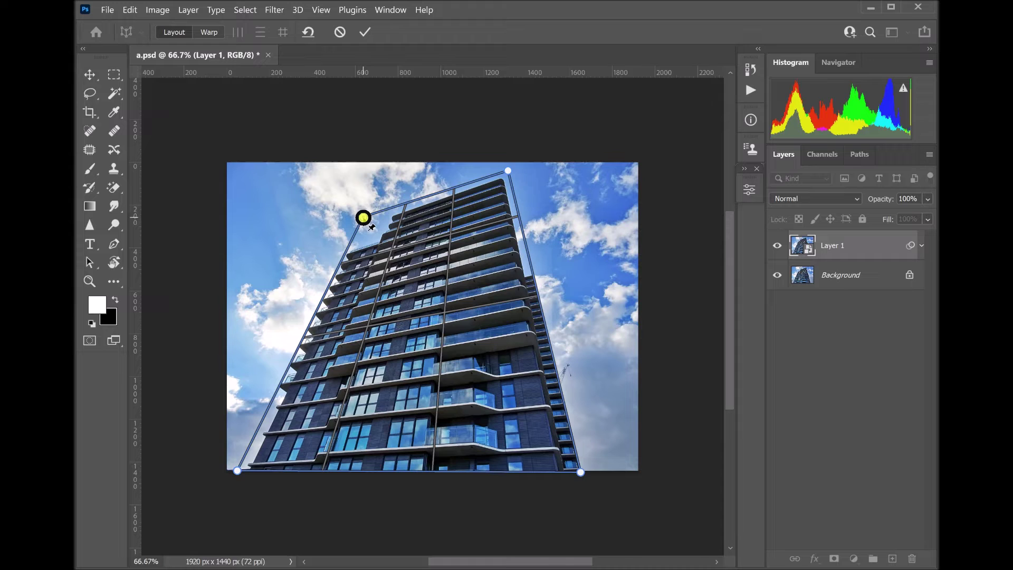
{"action": "left_click", "coordinate": [206, 33]}
{"action": "left_click", "coordinate": [237, 33]}
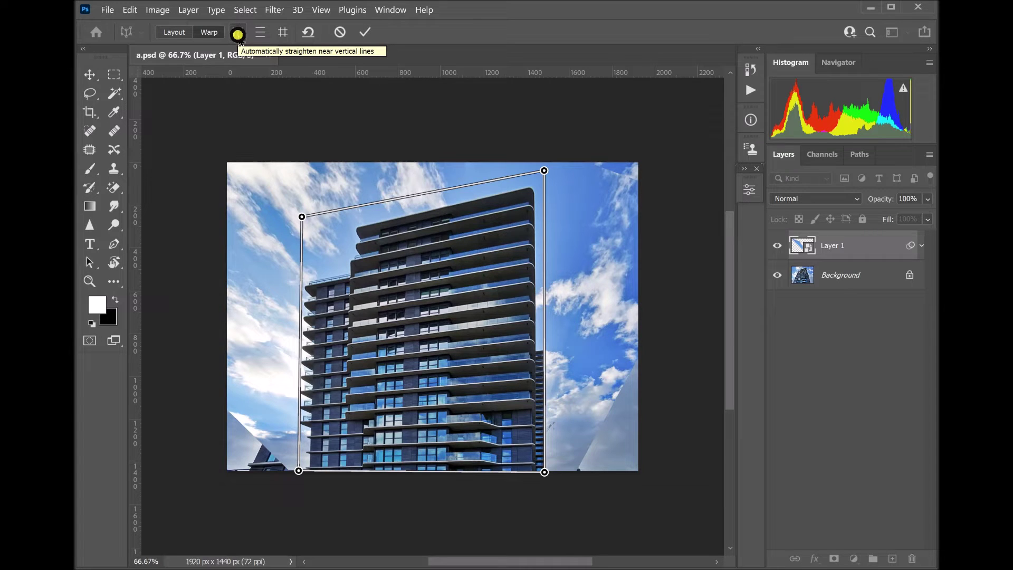
{"action": "left_click", "coordinate": [369, 31]}
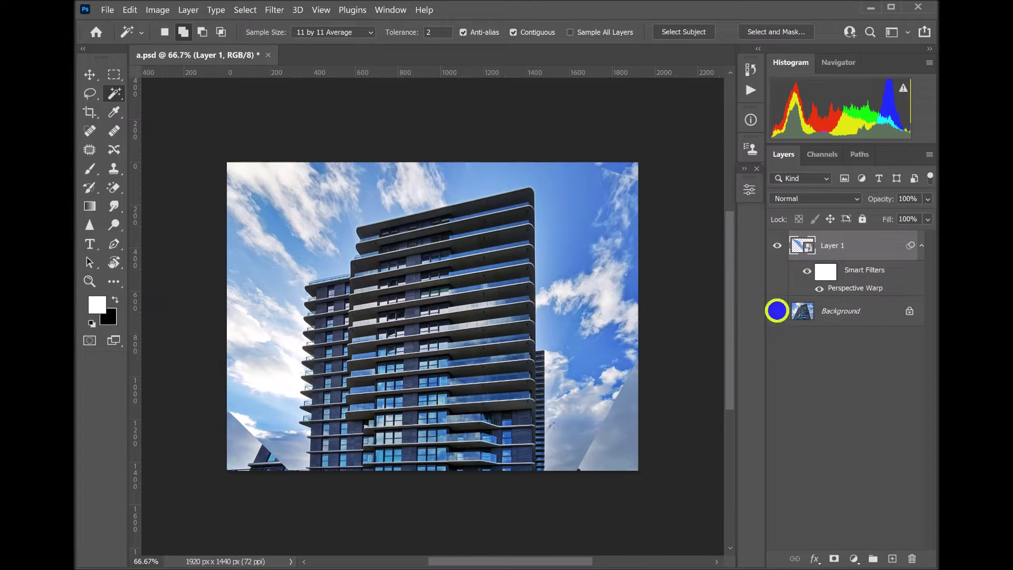
- Hide Background, duplicate Layer 1, and convert the copy to a plain layer without smart filters
{"action": "left_click", "coordinate": [777, 311]}
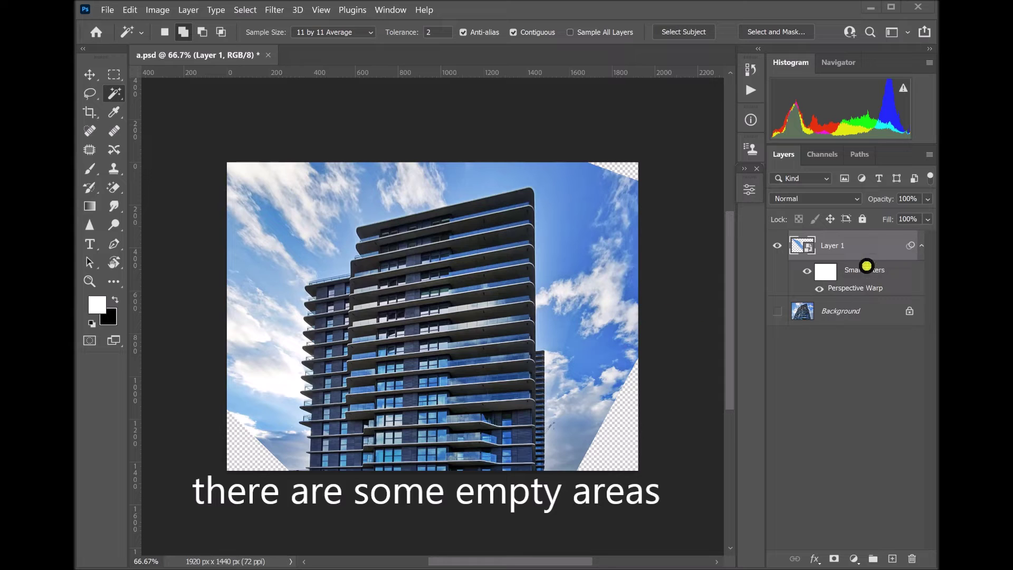
{"action": "left_click", "coordinate": [882, 245]}
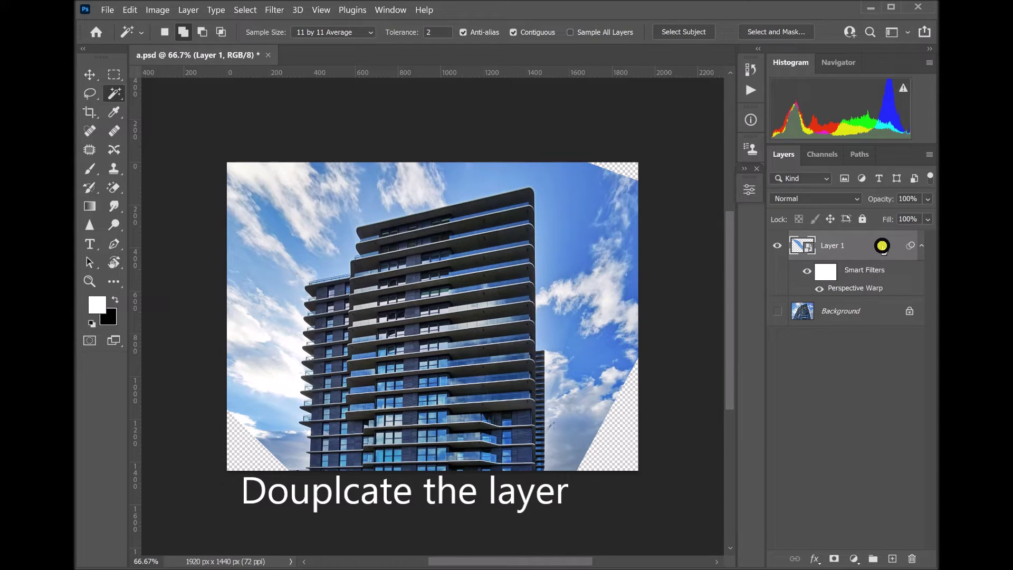
{"action": "key", "text": "ctrl+j"}
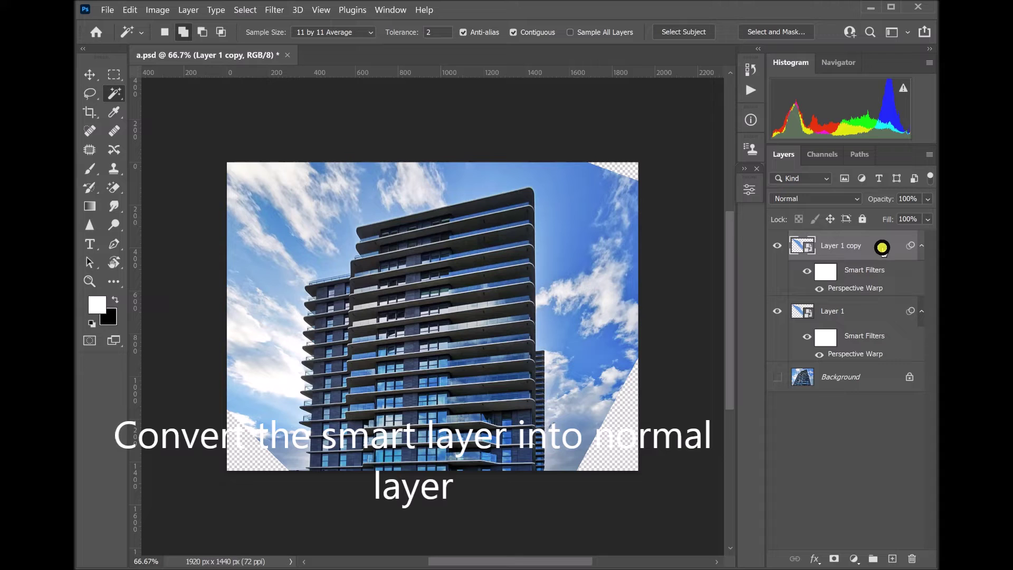
{"action": "right_click", "coordinate": [884, 246]}
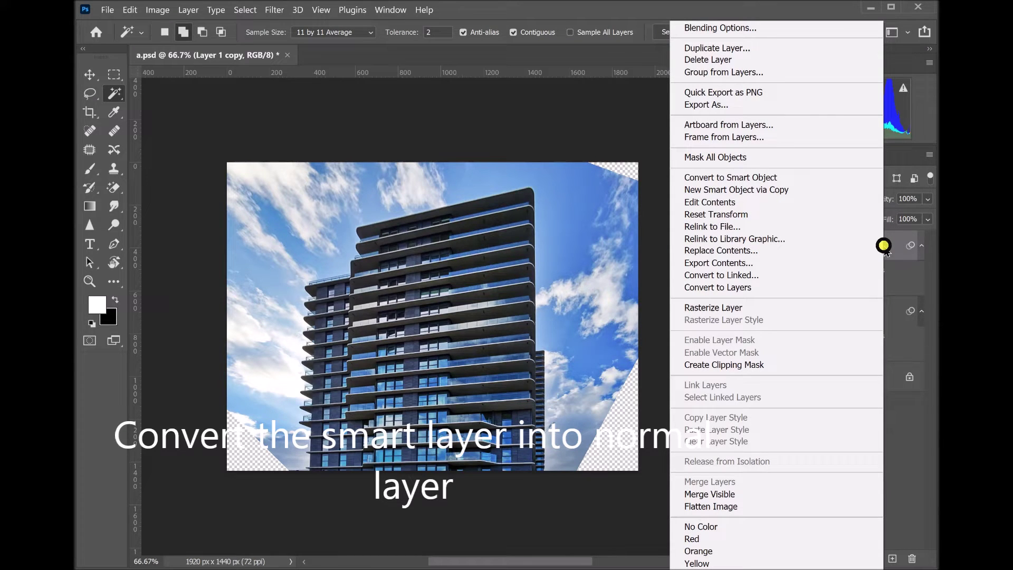
{"action": "left_click", "coordinate": [754, 286]}
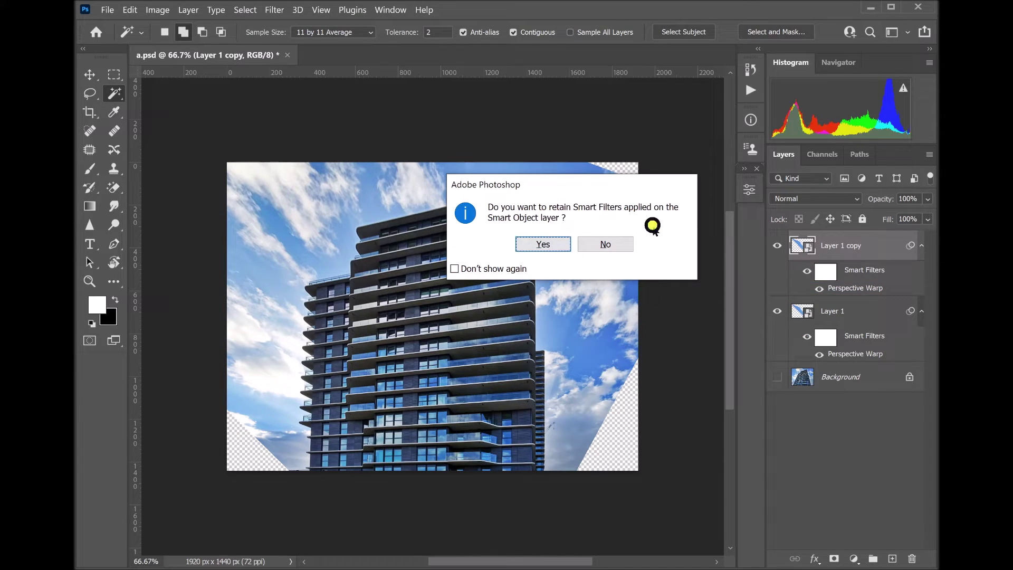
{"action": "left_click", "coordinate": [547, 243]}
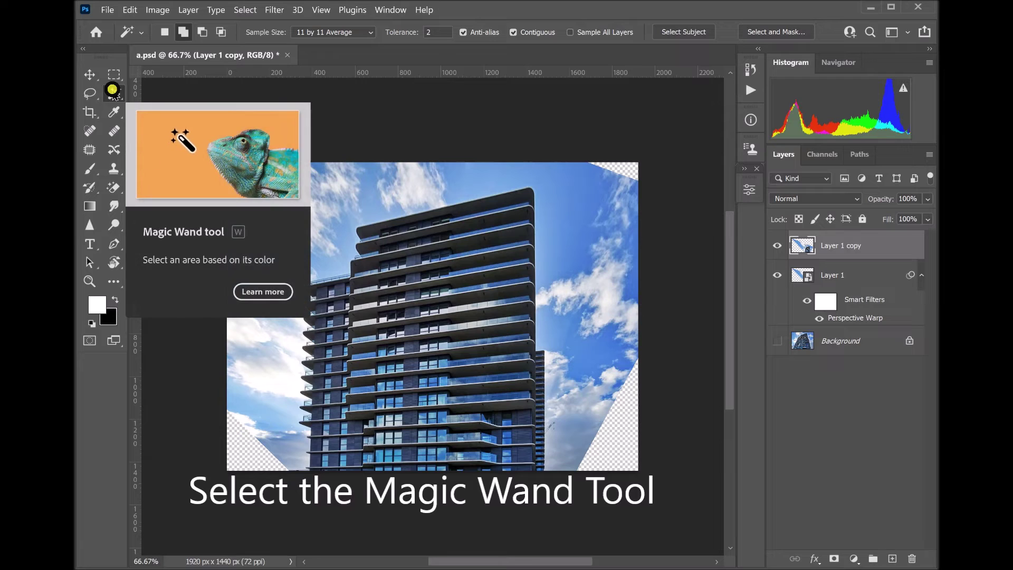
- Magic-Wand select the transparent top-right, bottom-right and bottom-left corners together
{"action": "left_click", "coordinate": [113, 92]}
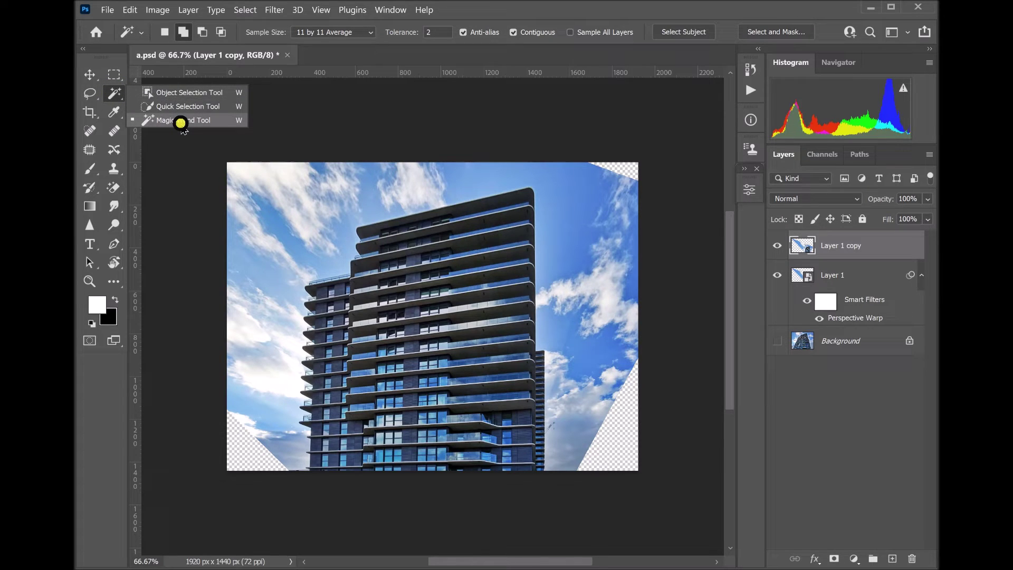
{"action": "left_click", "coordinate": [181, 121]}
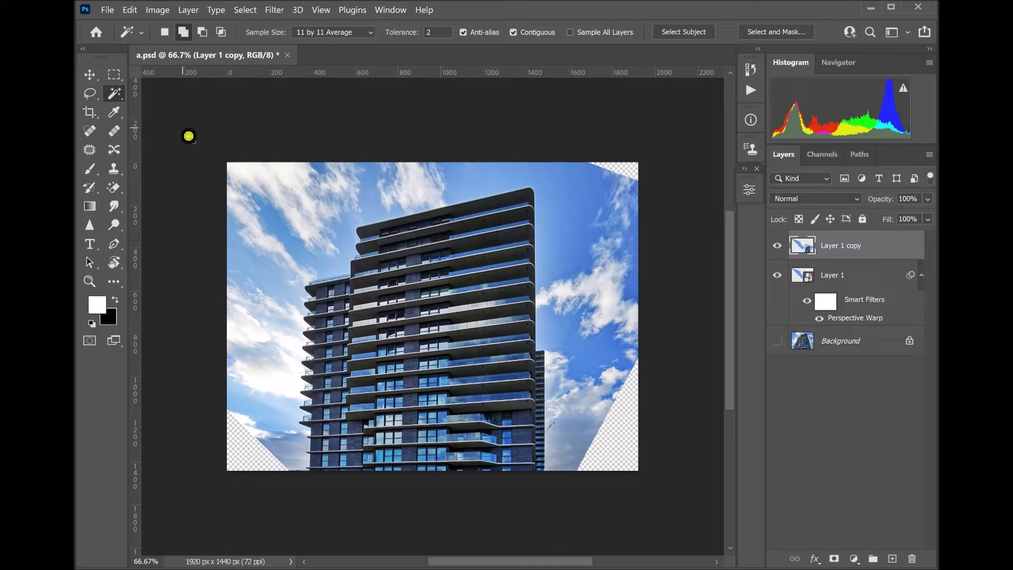
{"action": "left_click", "coordinate": [170, 35]}
{"action": "left_click", "coordinate": [628, 170]}
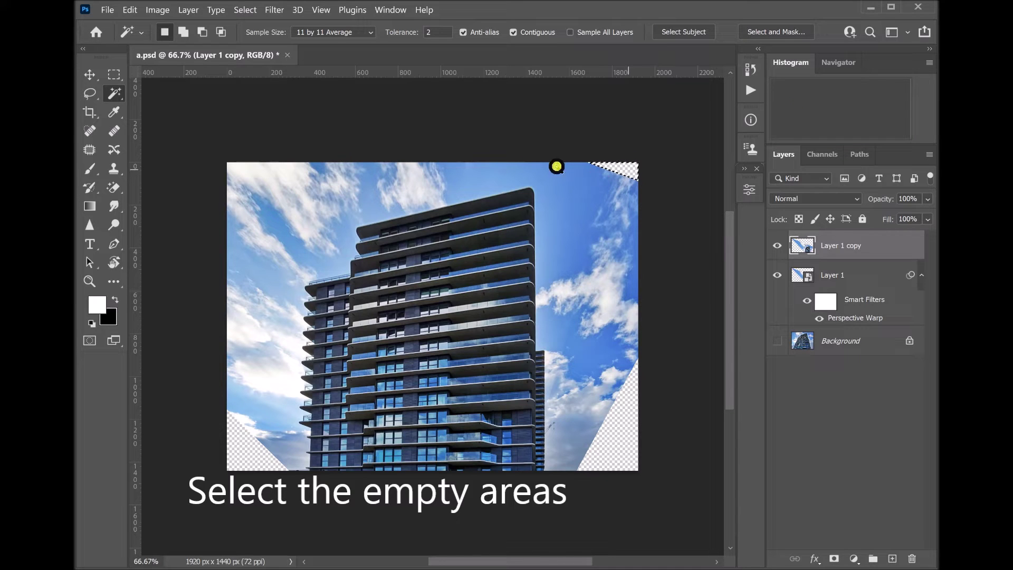
{"action": "left_click", "coordinate": [181, 32]}
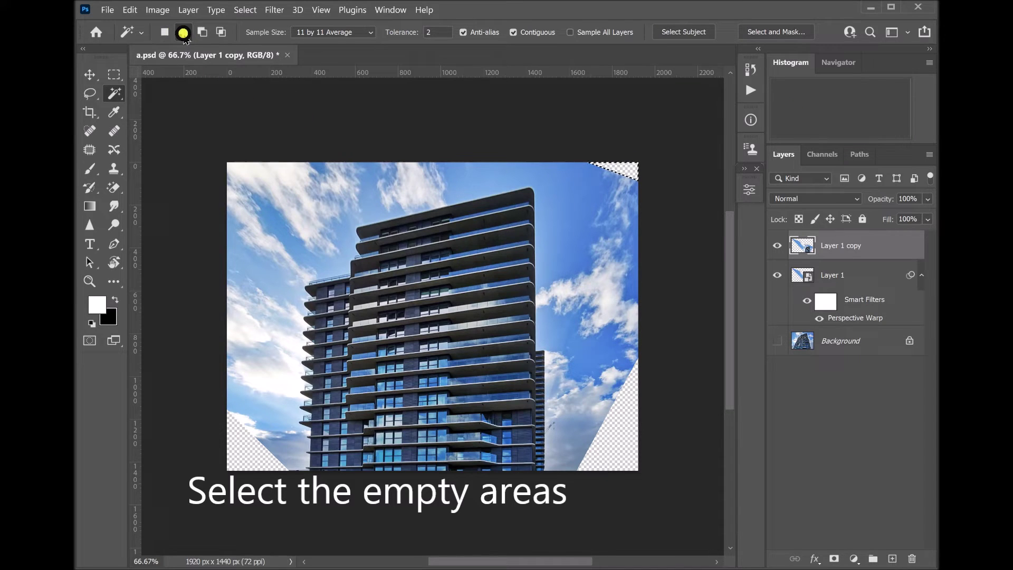
{"action": "left_click", "coordinate": [625, 433]}
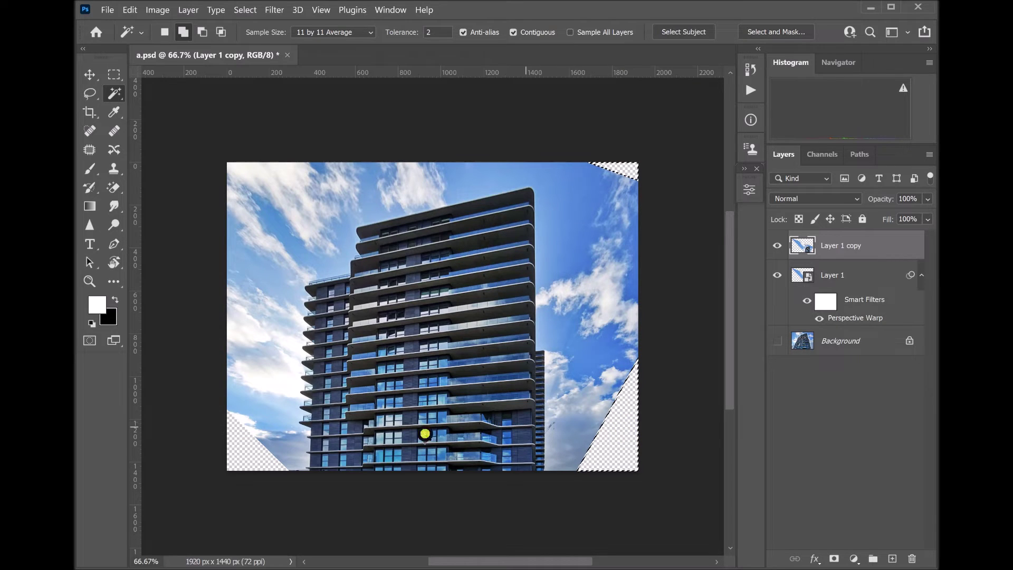
{"action": "left_click", "coordinate": [246, 453]}
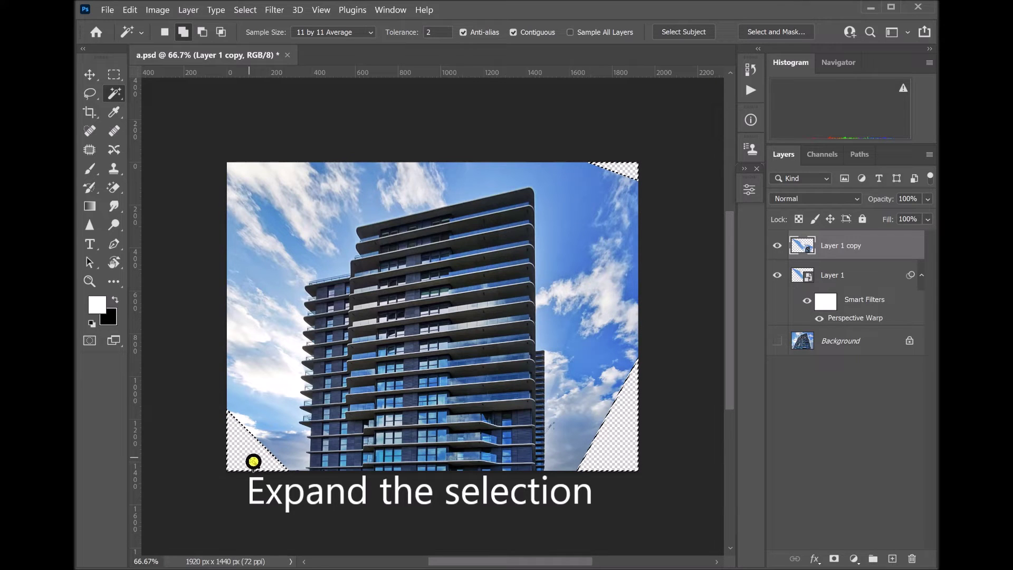
{"action": "left_click", "coordinate": [247, 11]}
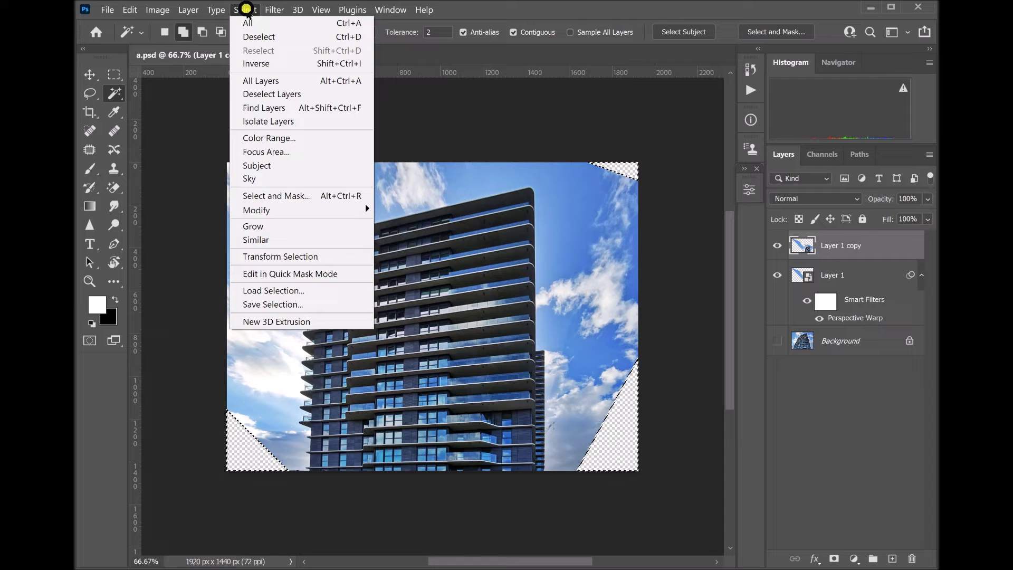
{"action": "mouse_move", "coordinate": [255, 211]}
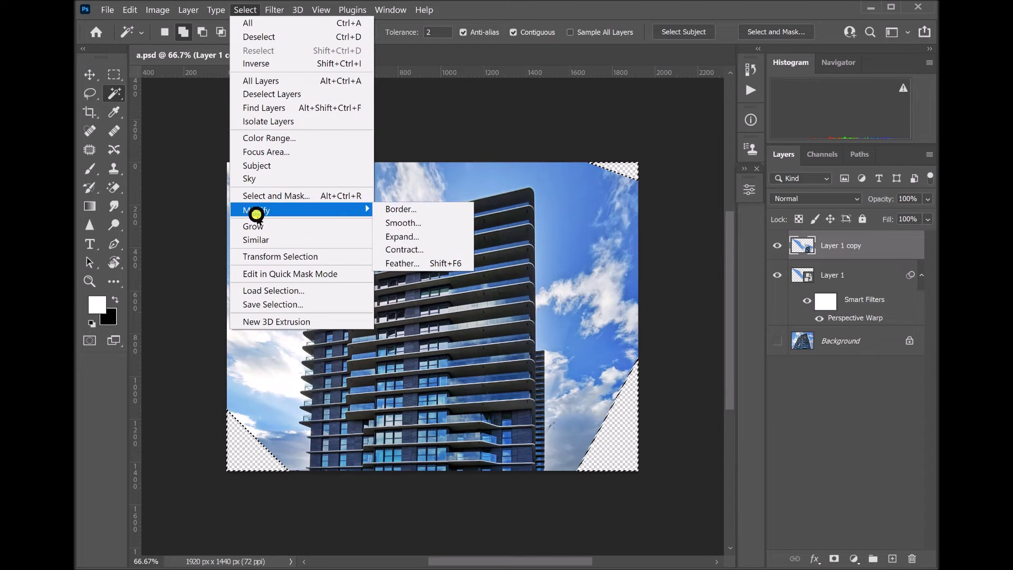
- Grow the corner selection with Modify > Expand set to 10 pixels
{"action": "left_click", "coordinate": [410, 237]}
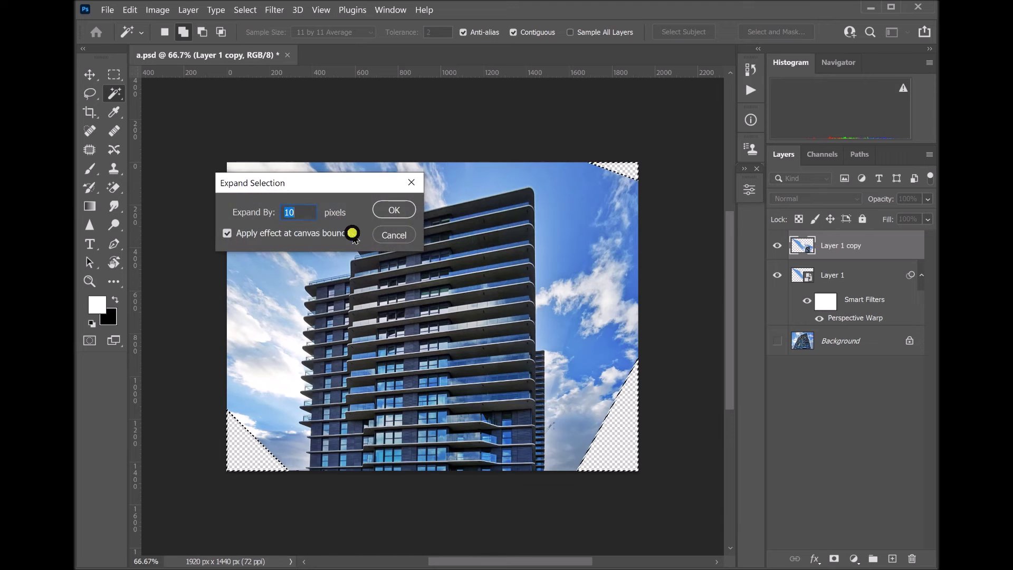
{"action": "left_click_drag", "start_coordinate": [294, 212], "coordinate": [294, 224]}
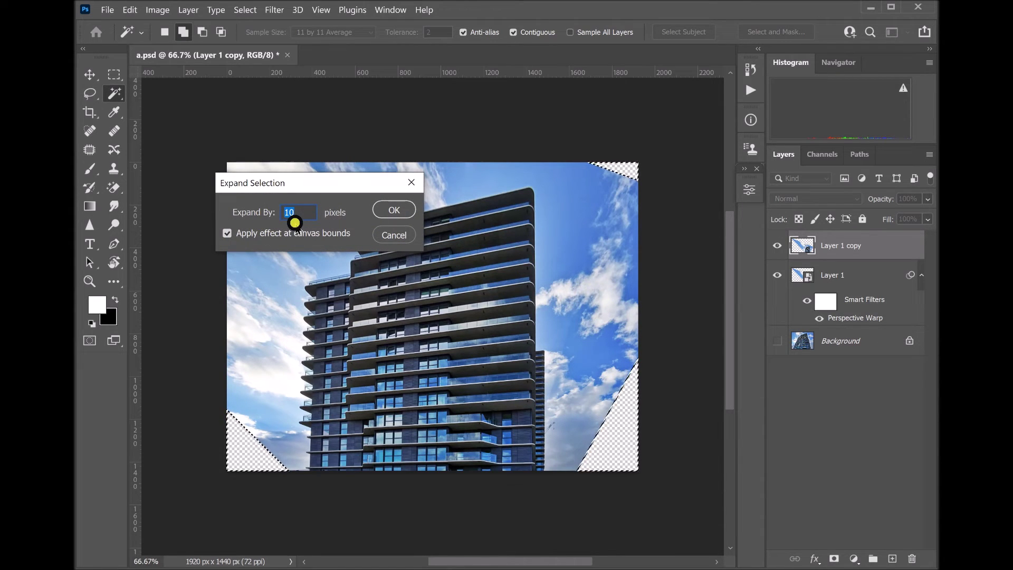
{"action": "type", "text": "10"}
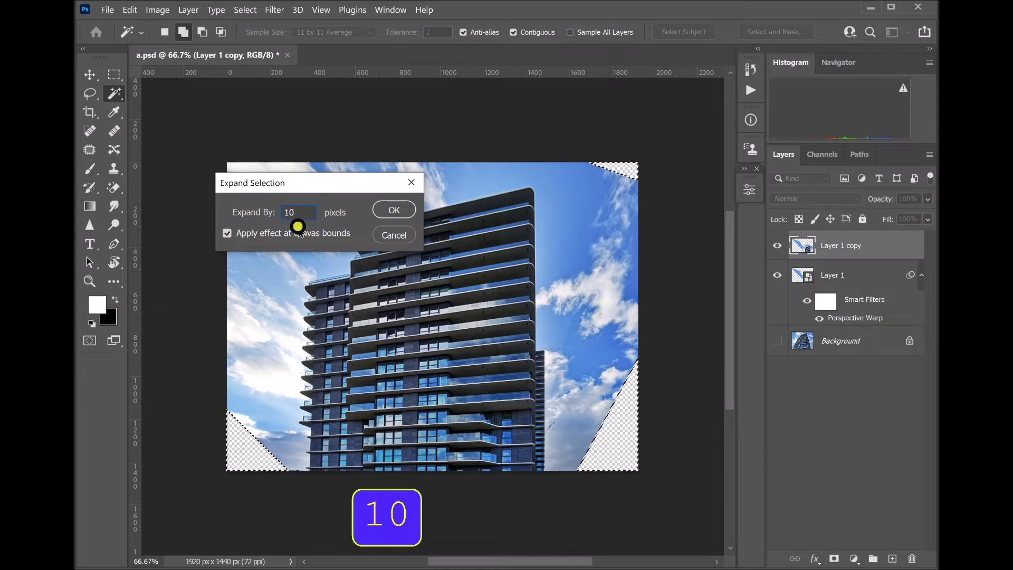
{"action": "left_click", "coordinate": [404, 208]}
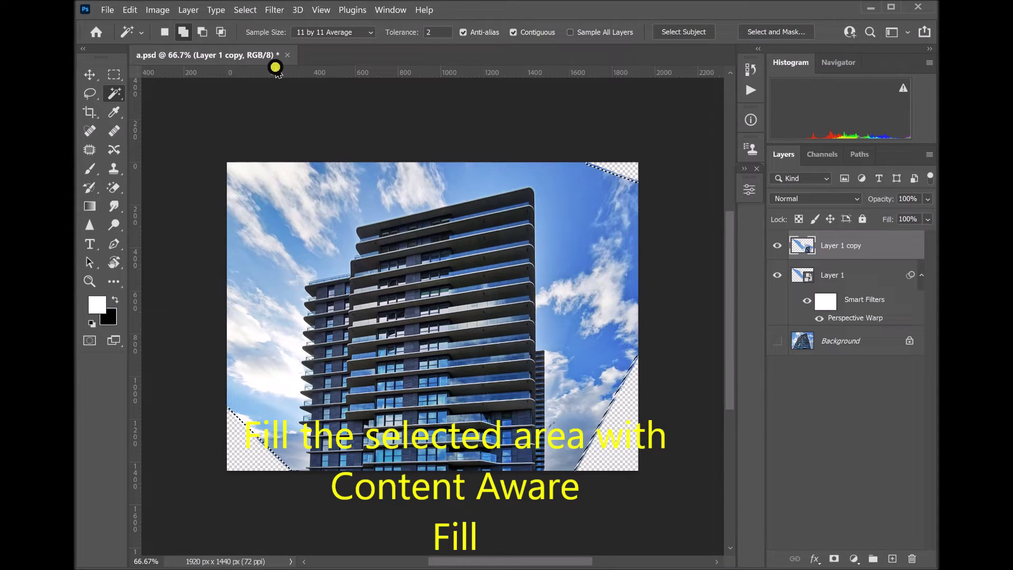
- Content-Aware Fill the expanded corners onto a new layer, then deselect
{"action": "key", "text": "shift+F5"}
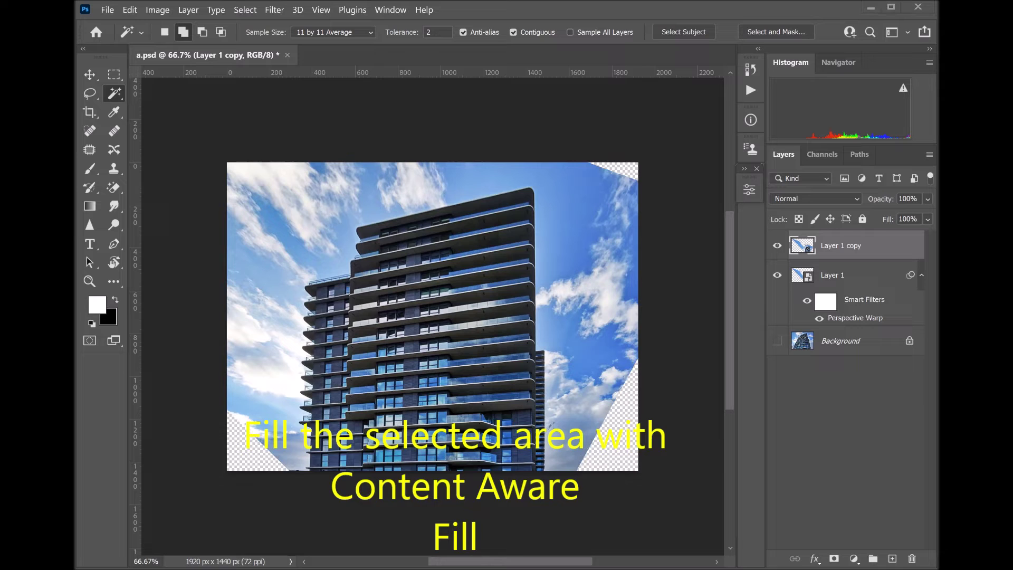
{"action": "left_click", "coordinate": [131, 9]}
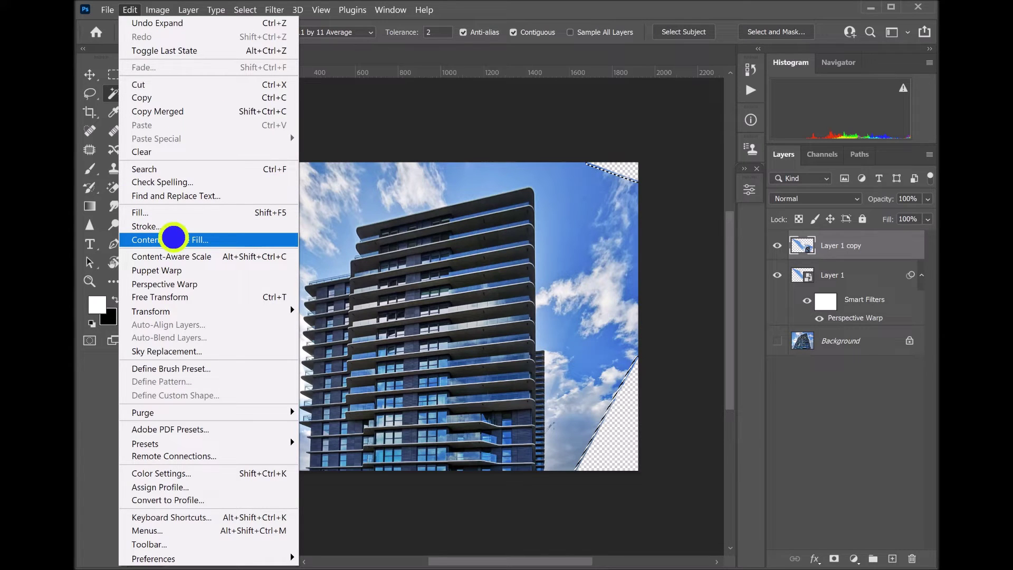
{"action": "left_click", "coordinate": [174, 238]}
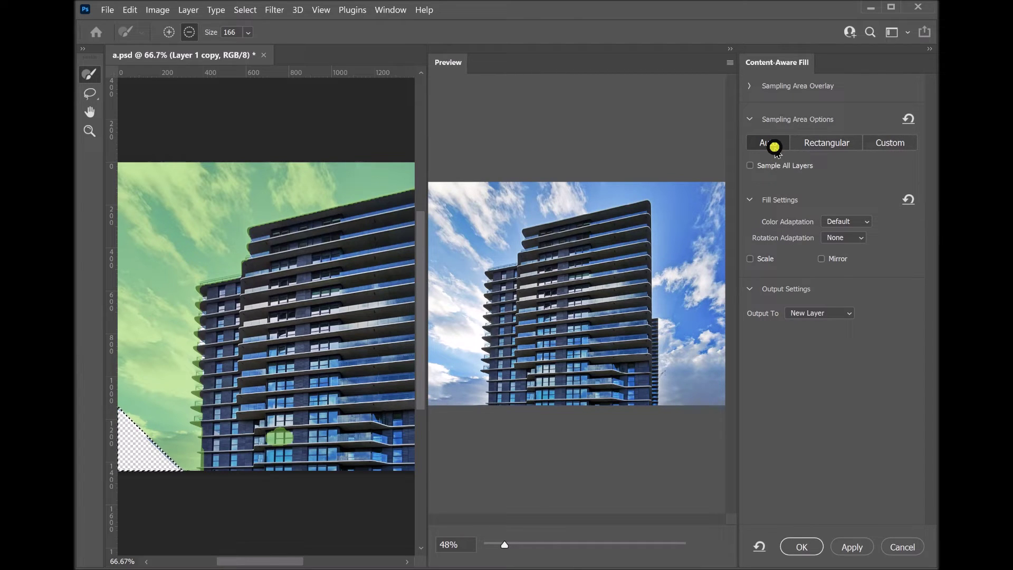
{"action": "left_click", "coordinate": [807, 546]}
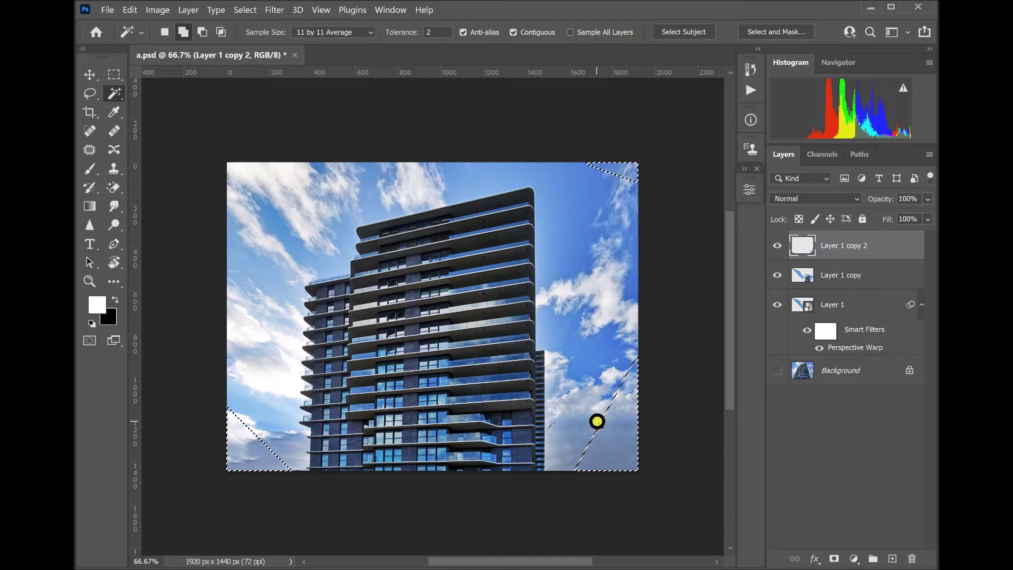
{"action": "key", "text": "ctrl+d"}
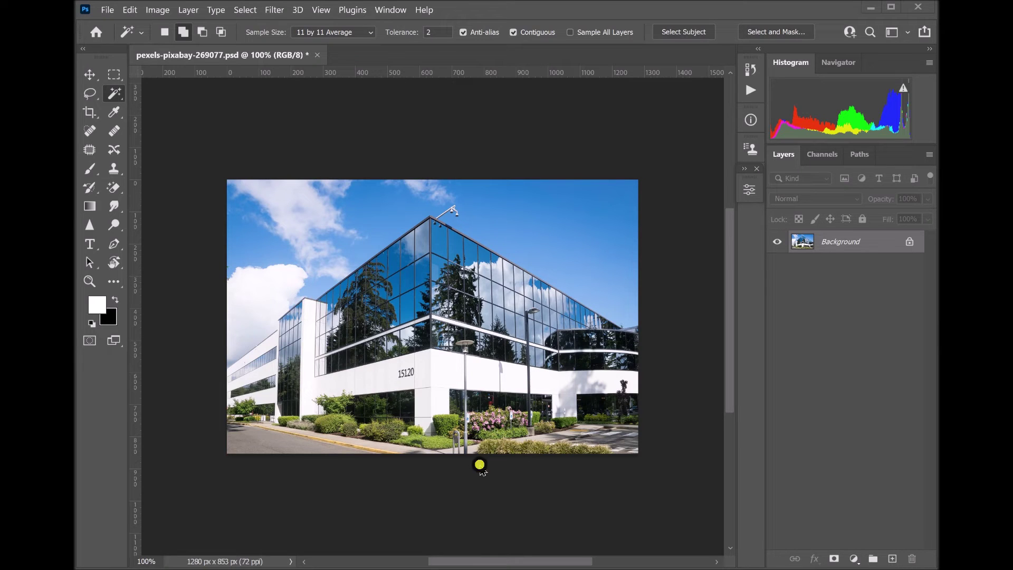
- Double-click the layer in the Layers panel of pexels-pixabay-269077.psd
{"action": "double_click", "coordinate": [872, 241]}
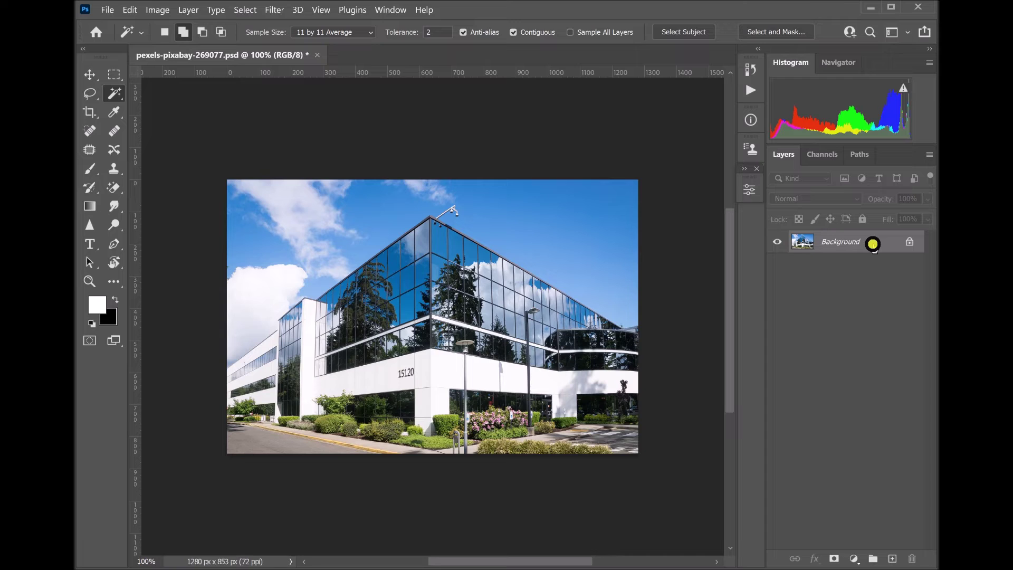
- Duplicate the office photo's Background, convert Layer 1 to a smart object, and start Perspective Warp
{"action": "key", "text": "ctrl+j"}
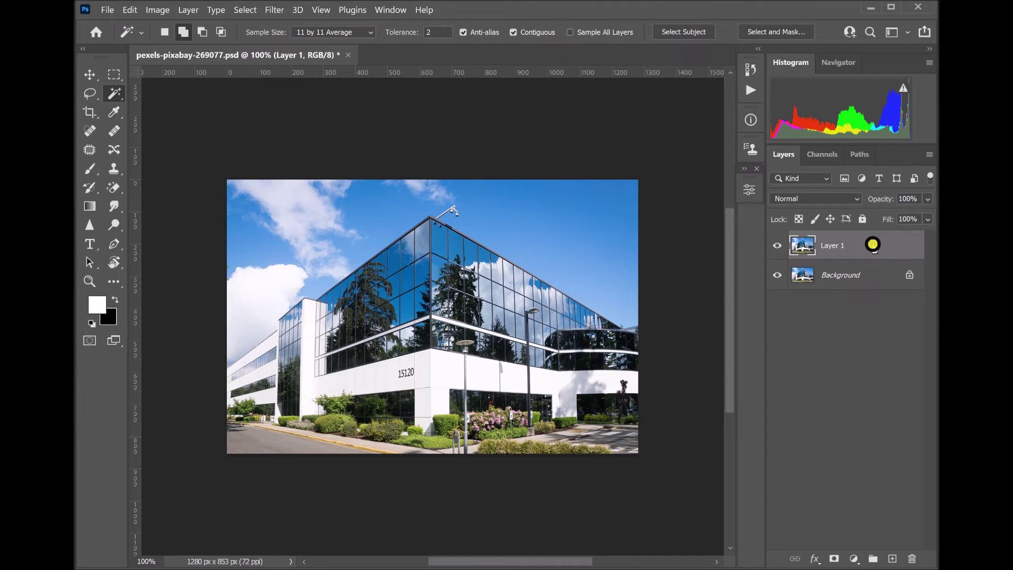
{"action": "right_click", "coordinate": [891, 247]}
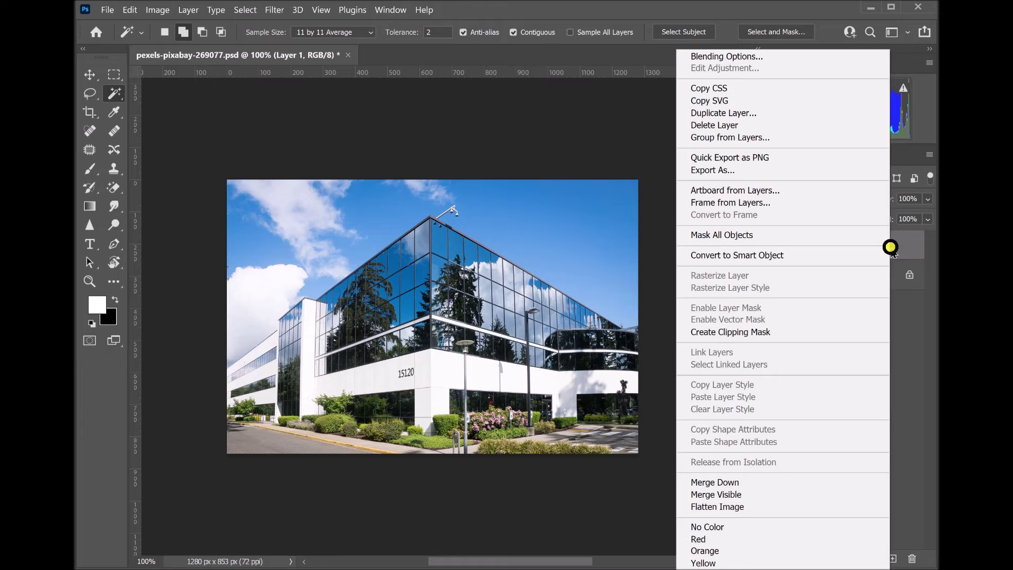
{"action": "left_click", "coordinate": [762, 255]}
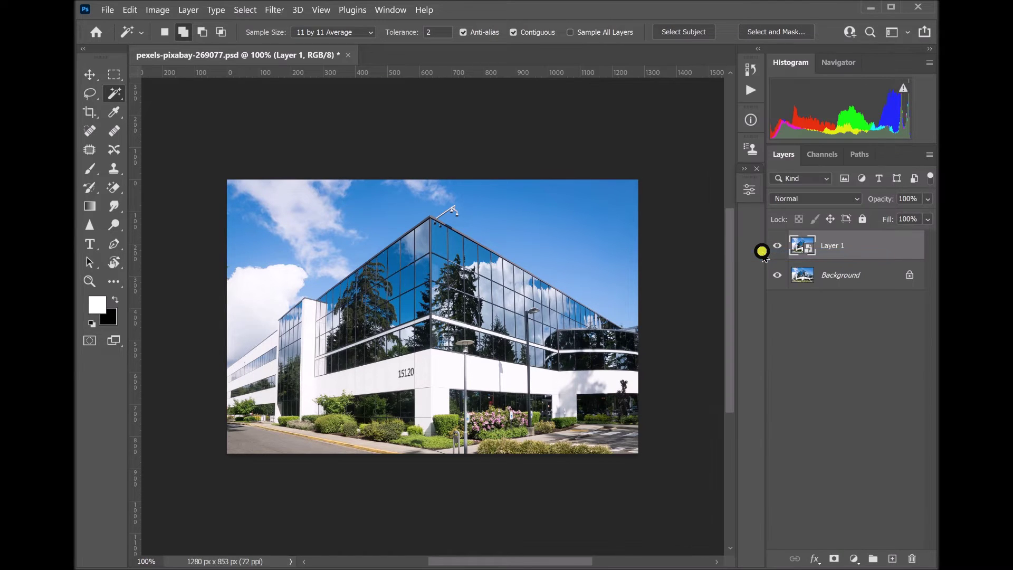
{"action": "left_click", "coordinate": [129, 10]}
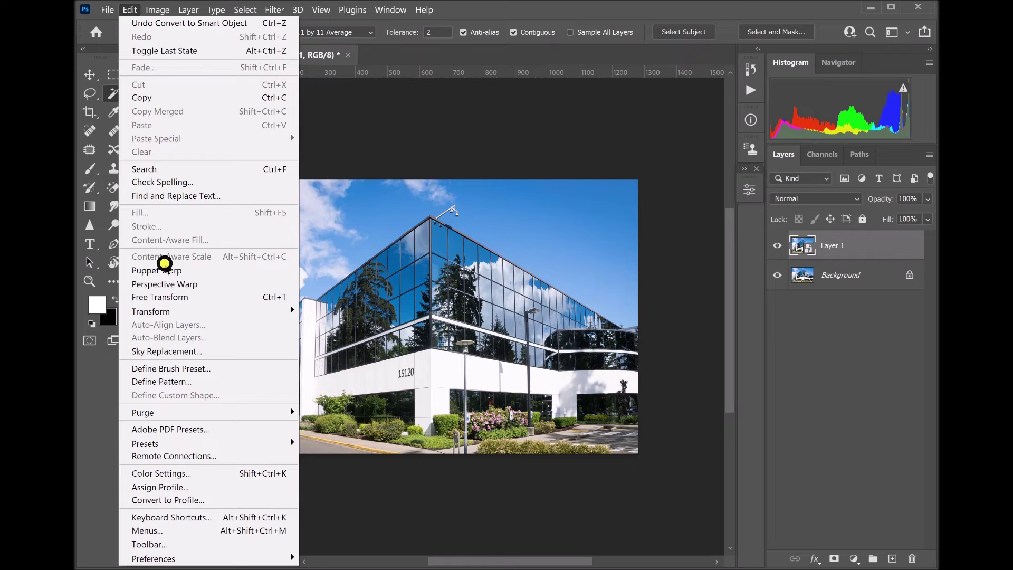
{"action": "left_click", "coordinate": [173, 284]}
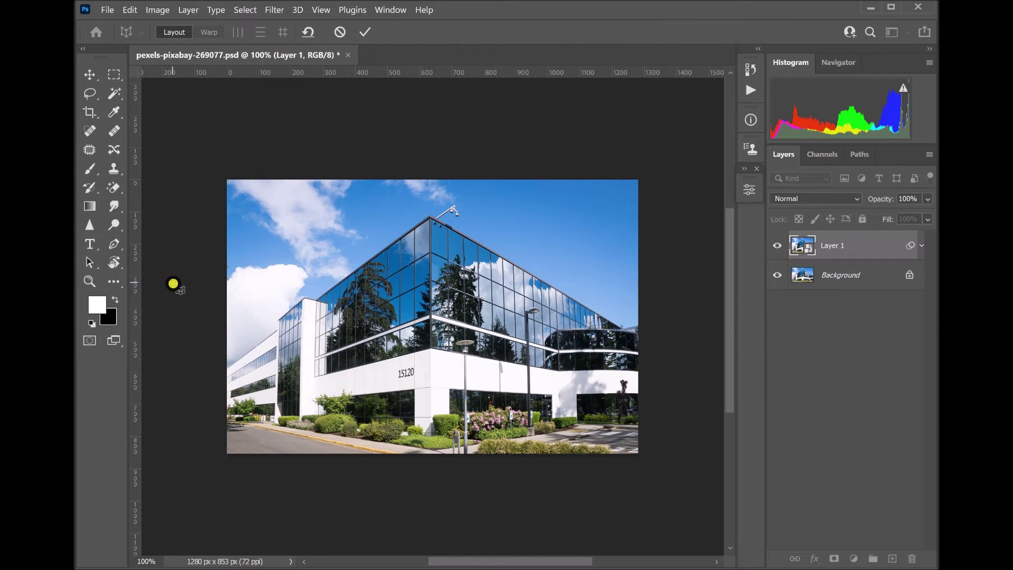
- Draw a perspective plane over the building's left face and fit its top corners to the roofline
{"action": "left_click", "coordinate": [176, 31]}
{"action": "left_click_drag", "start_coordinate": [431, 209], "coordinate": [227, 455]}
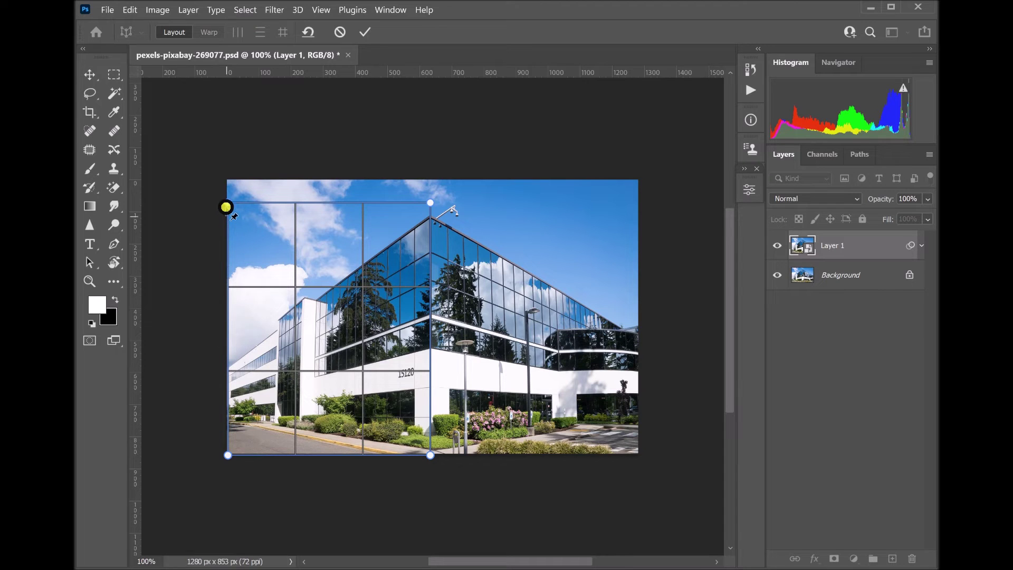
{"action": "left_click_drag", "start_coordinate": [227, 202], "coordinate": [228, 360]}
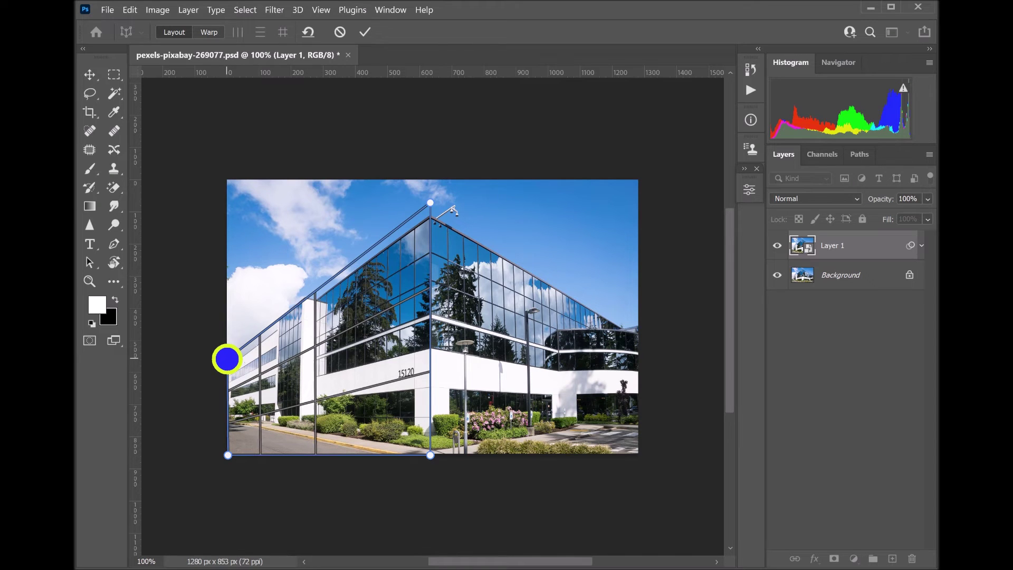
{"action": "left_click_drag", "start_coordinate": [228, 360], "coordinate": [228, 360]}
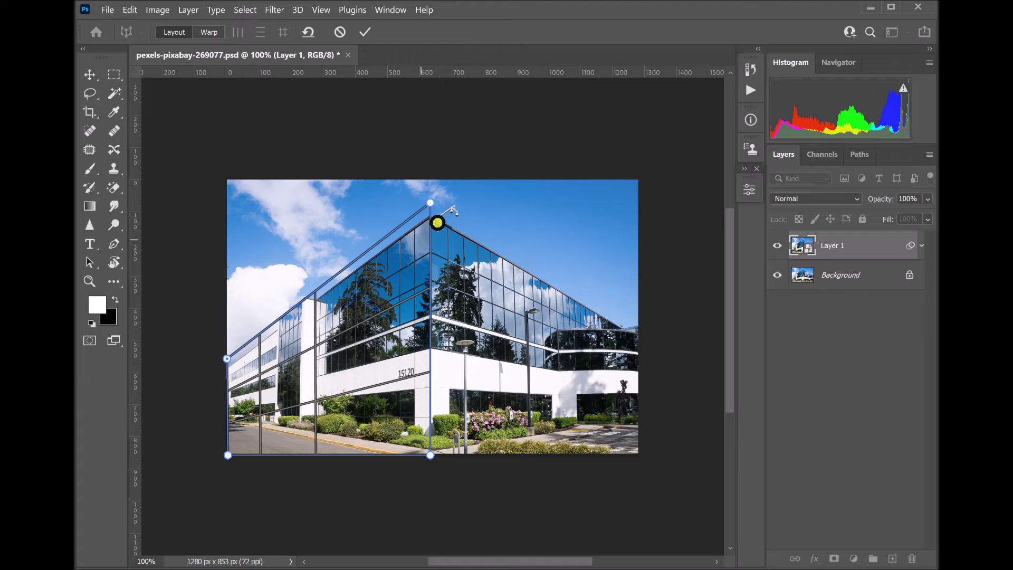
{"action": "left_click_drag", "start_coordinate": [431, 201], "coordinate": [435, 190]}
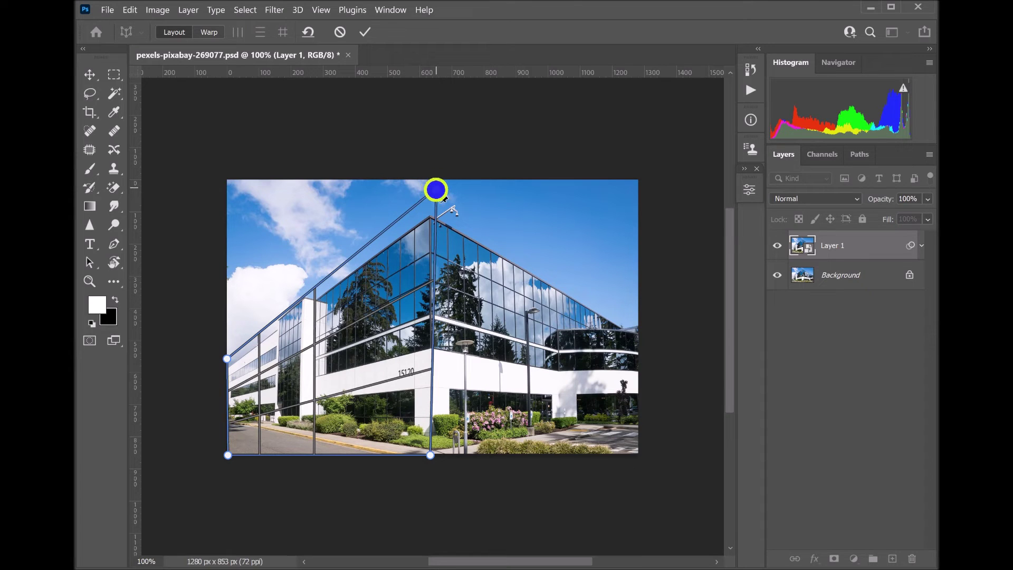
{"action": "left_click_drag", "start_coordinate": [435, 187], "coordinate": [431, 185]}
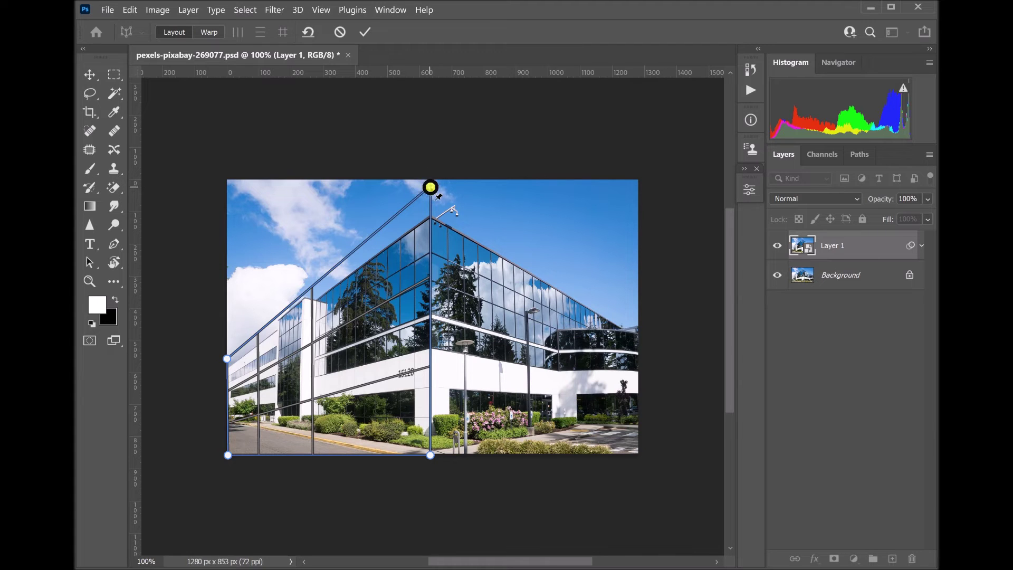
- Add a second plane over the right face, fitting its corners and the shared bottom edge to the ground
{"action": "mouse_move", "coordinate": [631, 205]}
{"action": "left_mouse_down"}
{"action": "mouse_move", "coordinate": [448, 356]}
{"action": "mouse_move", "coordinate": [429, 452]}
{"action": "left_mouse_up"}
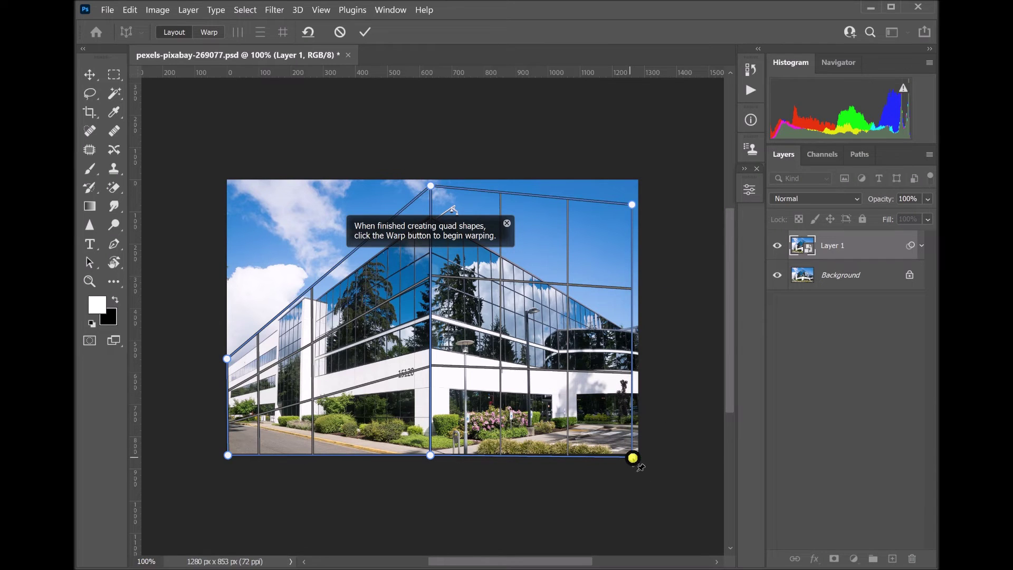
{"action": "left_click_drag", "start_coordinate": [632, 458], "coordinate": [638, 452]}
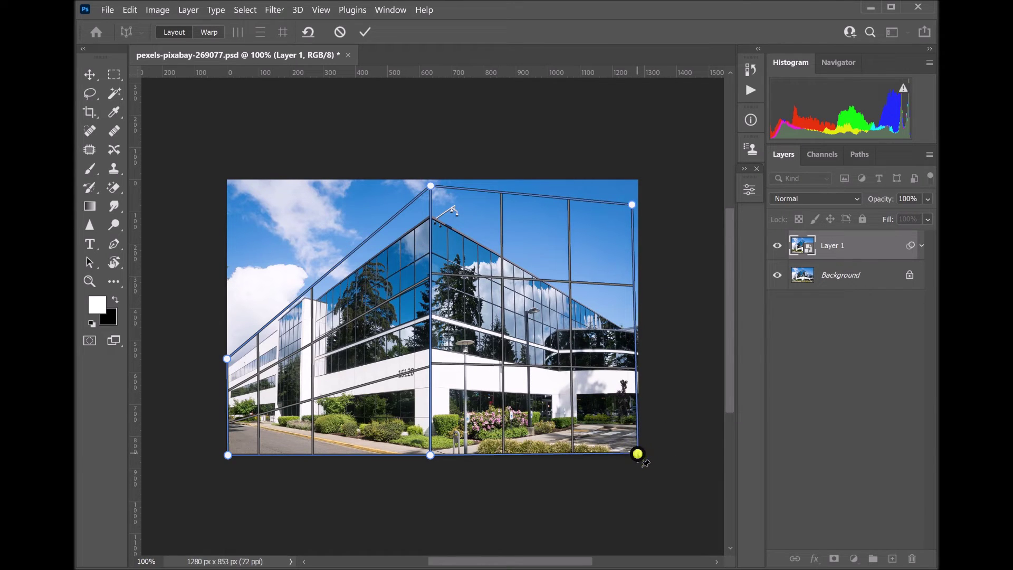
{"action": "mouse_move", "coordinate": [631, 203]}
{"action": "left_mouse_down"}
{"action": "mouse_move", "coordinate": [641, 328]}
{"action": "mouse_move", "coordinate": [637, 310]}
{"action": "left_mouse_up"}
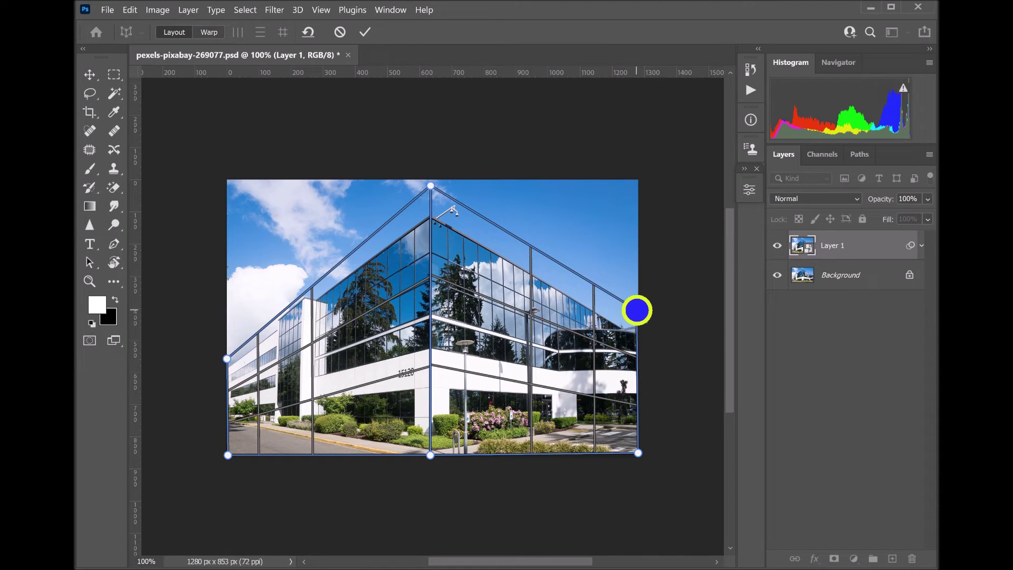
{"action": "left_click_drag", "start_coordinate": [637, 311], "coordinate": [637, 312]}
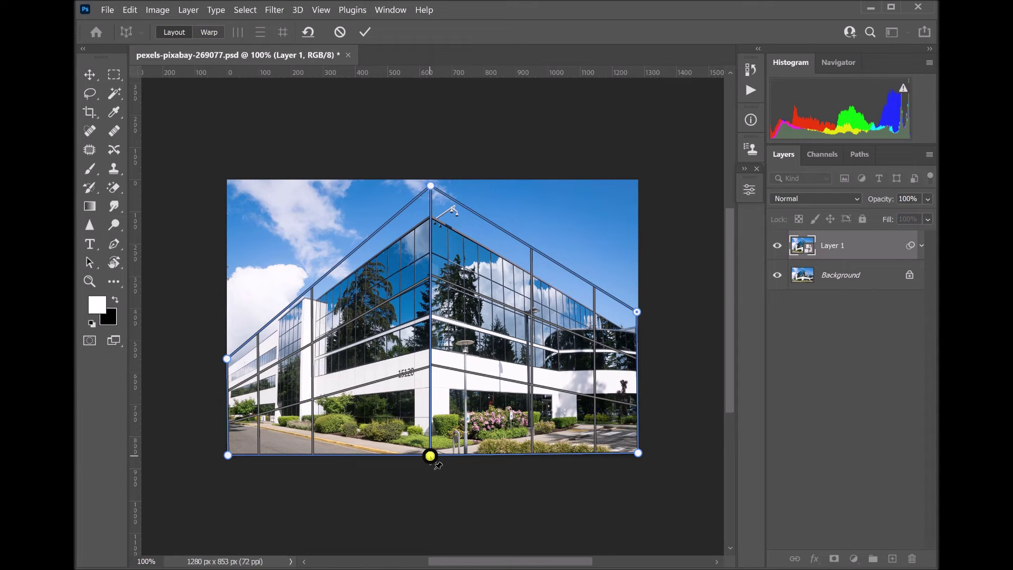
{"action": "left_click_drag", "start_coordinate": [431, 456], "coordinate": [432, 465]}
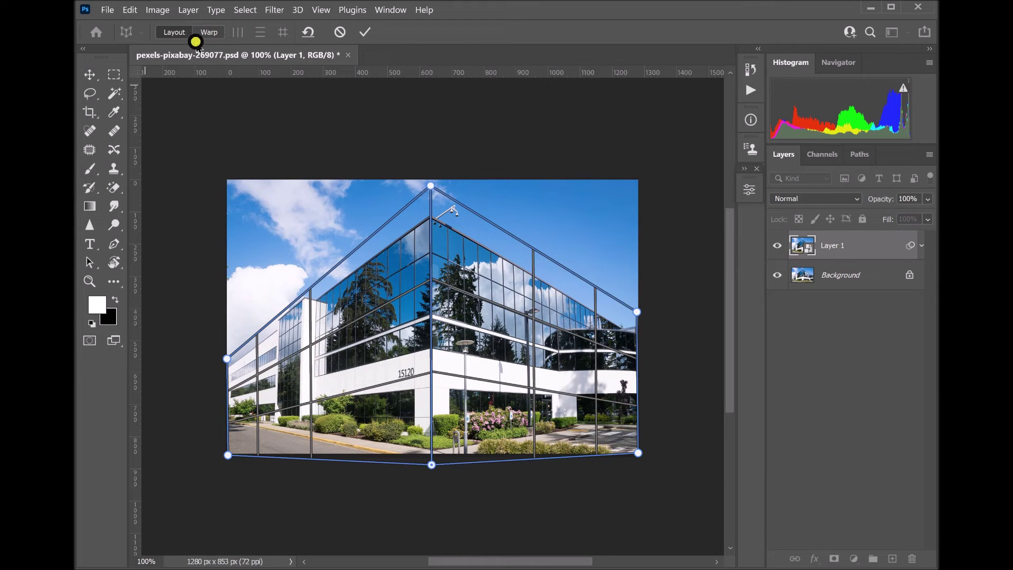
{"action": "left_click", "coordinate": [209, 30]}
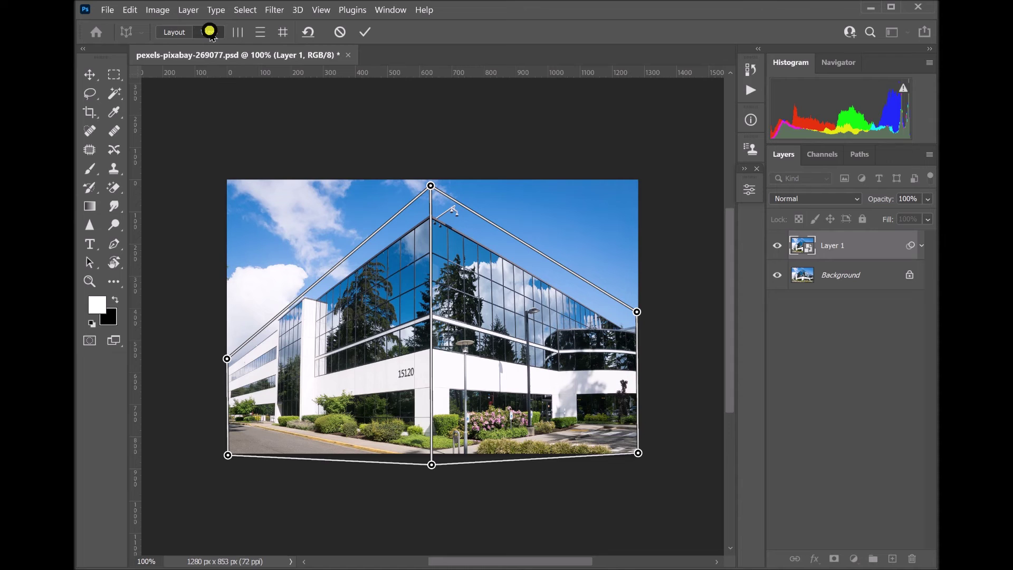
- Warp the building's corner pins until the verticals stand upright, then commit the Perspective Warp
{"action": "left_click_drag", "start_coordinate": [431, 193], "coordinate": [427, 262]}
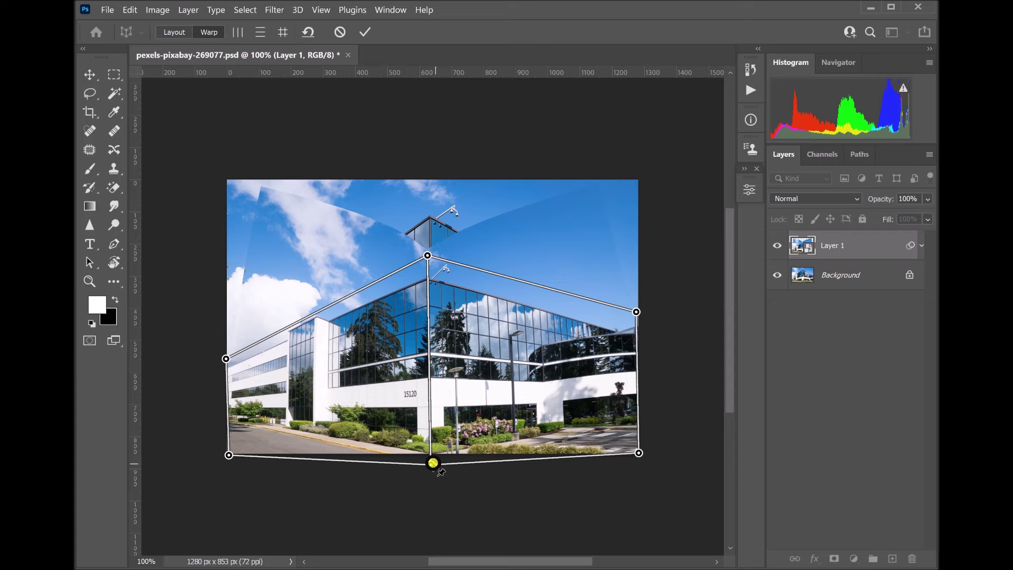
{"action": "left_click_drag", "start_coordinate": [431, 465], "coordinate": [429, 451]}
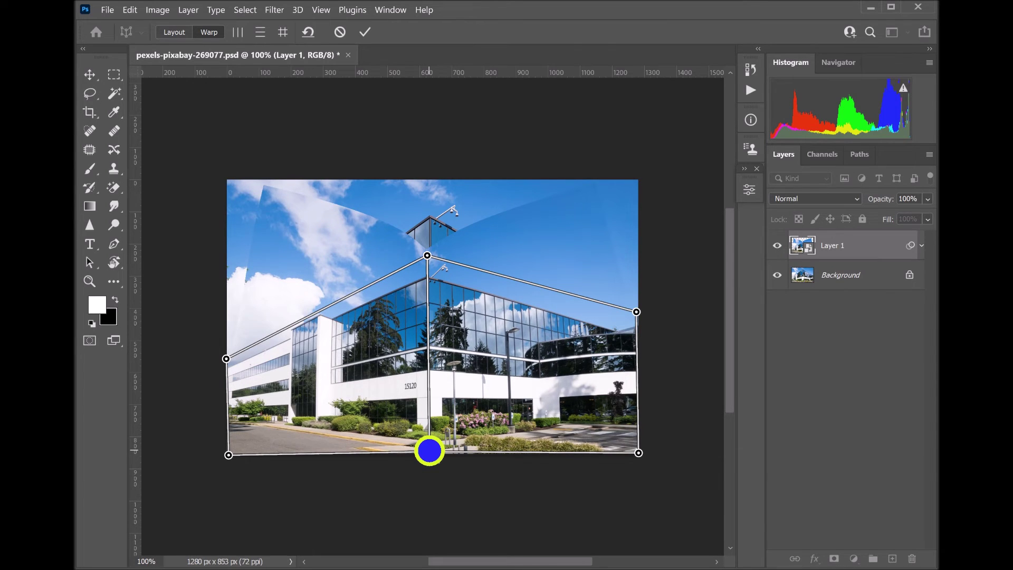
{"action": "left_click_drag", "start_coordinate": [429, 450], "coordinate": [430, 446]}
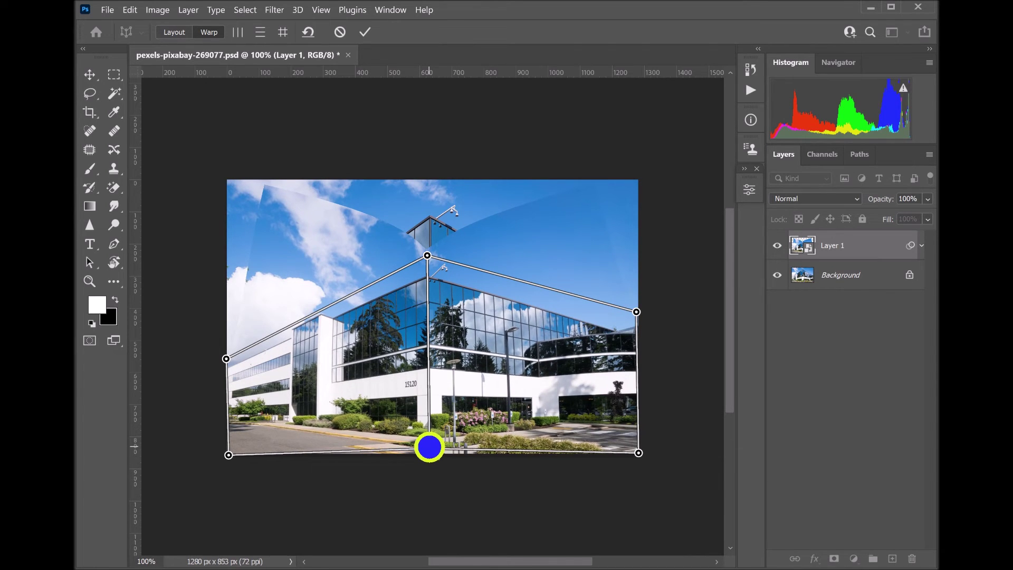
{"action": "left_click_drag", "start_coordinate": [429, 447], "coordinate": [429, 448]}
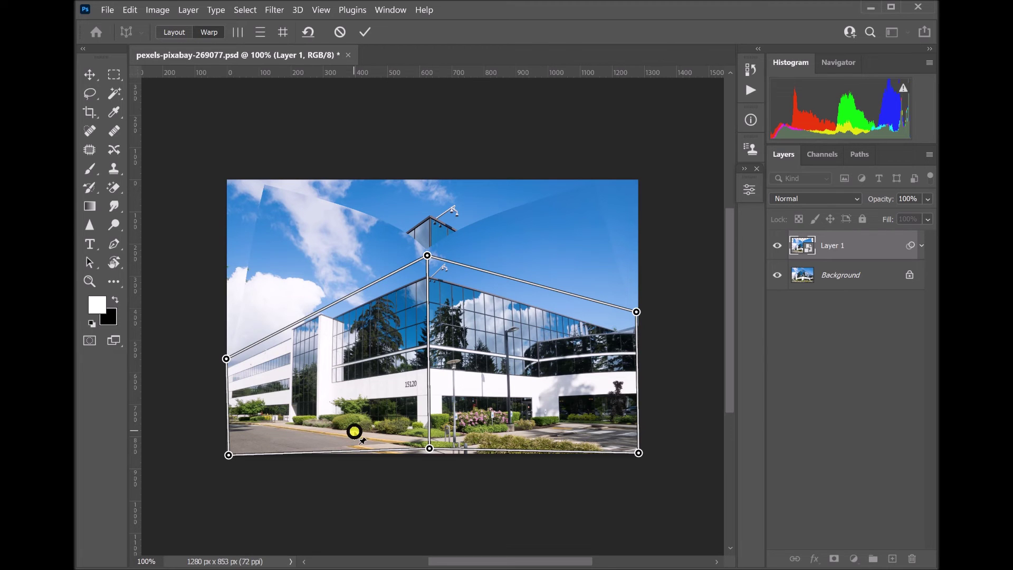
{"action": "left_click", "coordinate": [368, 30]}
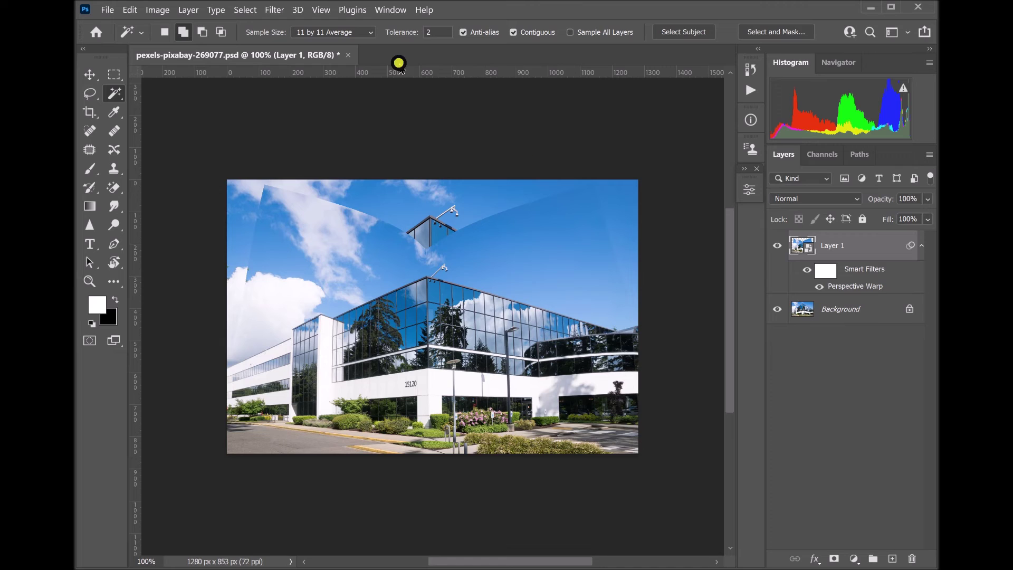
- Hide the Background, duplicate Layer 1, and convert Layer 1 copy into a plain layer
{"action": "left_click", "coordinate": [875, 251]}
{"action": "left_click", "coordinate": [776, 310]}
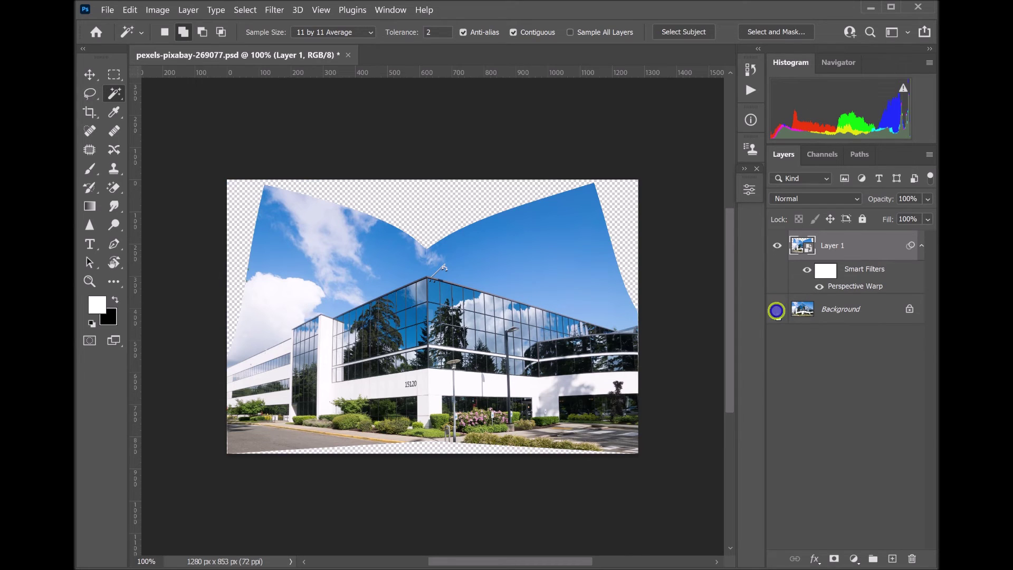
{"action": "left_click", "coordinate": [865, 245]}
{"action": "key", "text": "ctrl+j"}
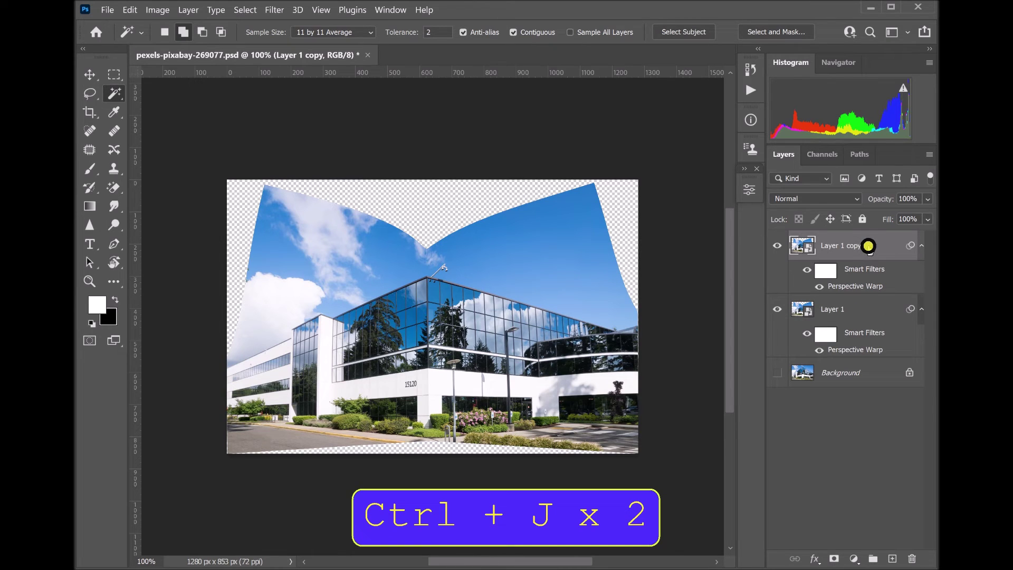
{"action": "right_click", "coordinate": [882, 239]}
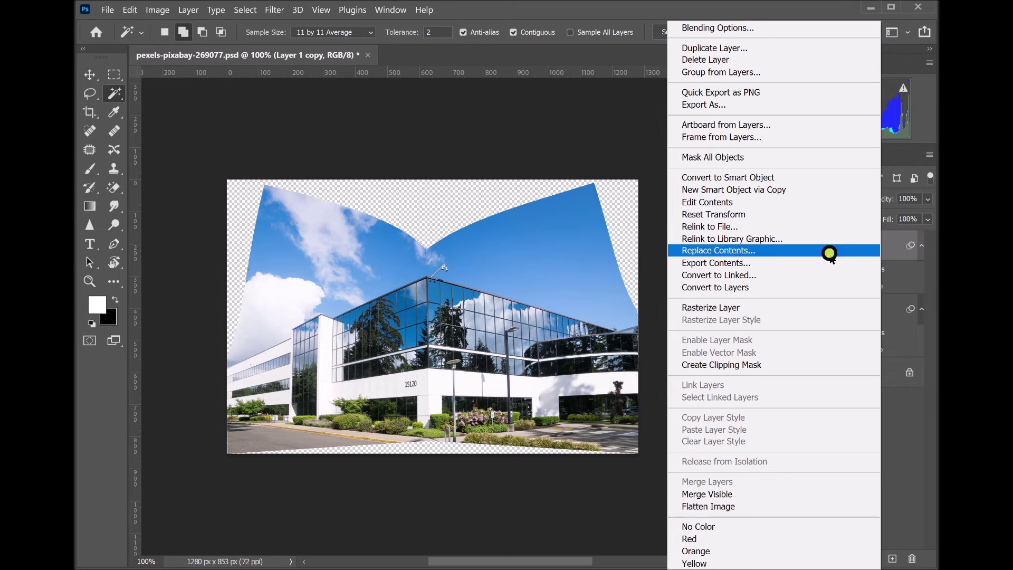
{"action": "left_click", "coordinate": [727, 287]}
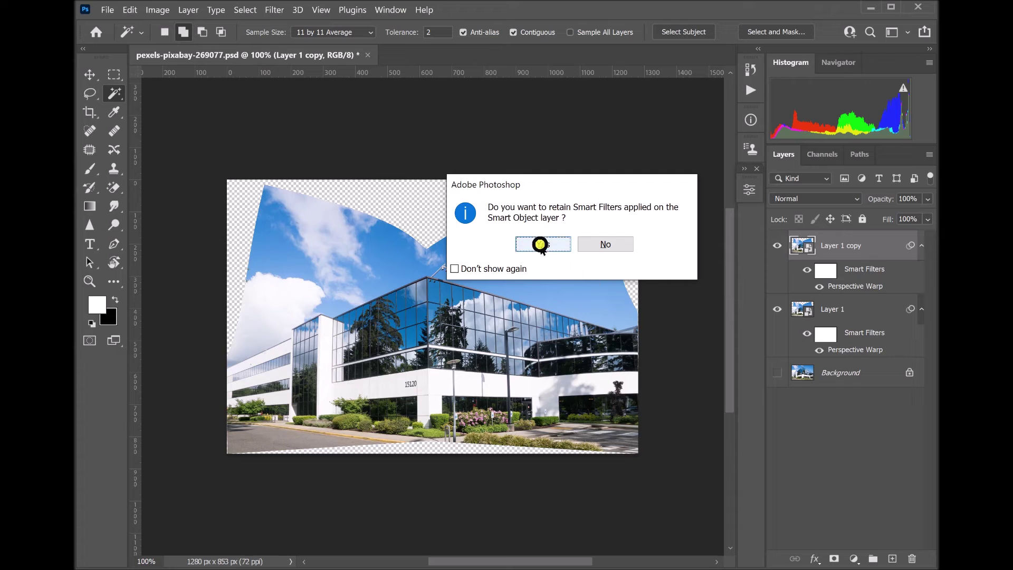
{"action": "left_click", "coordinate": [539, 243]}
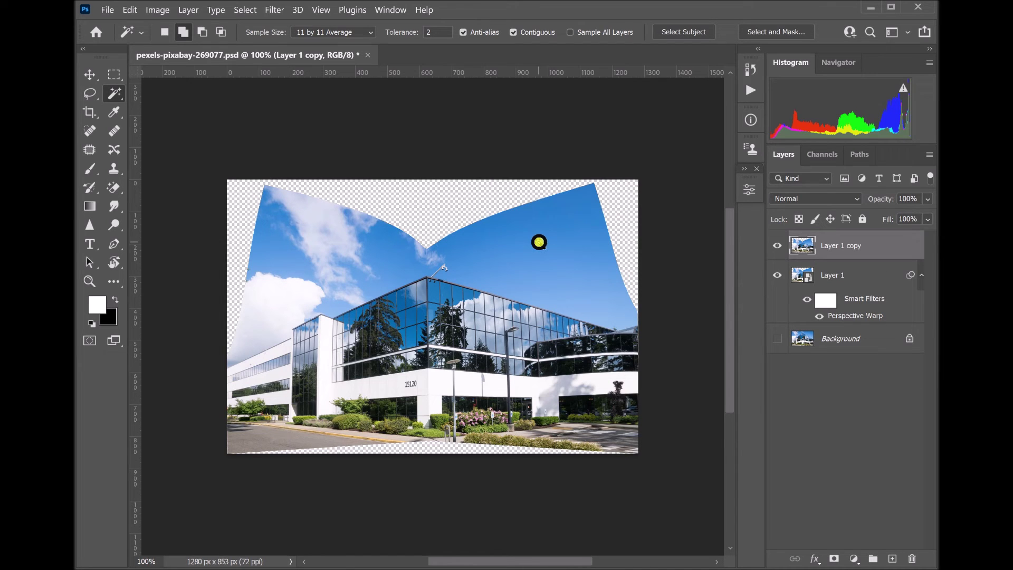
{"action": "right_click", "coordinate": [113, 92]}
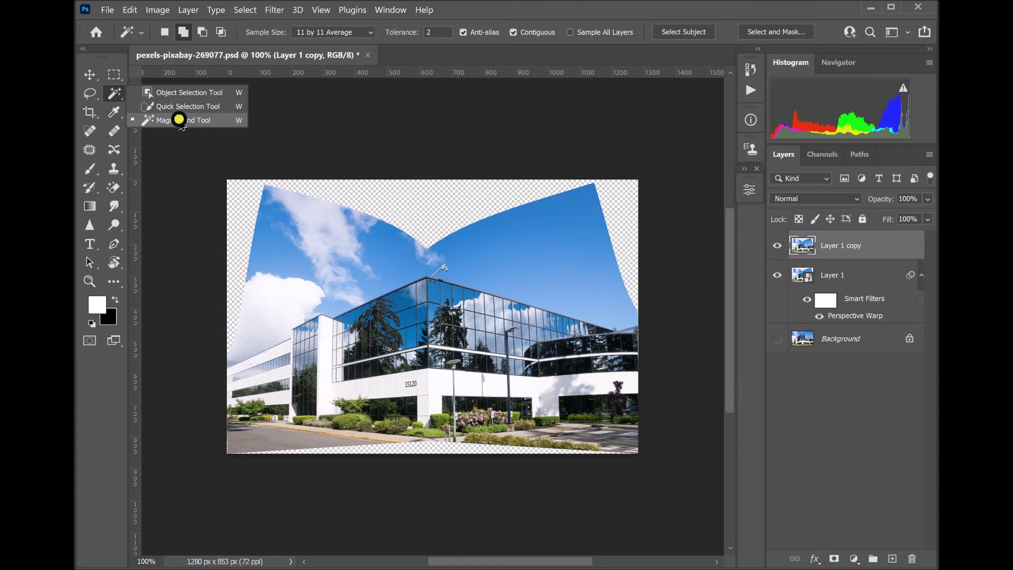
- Magic Wand select the top and bottom transparent areas and expand the selection by 10 pixels
{"action": "left_click", "coordinate": [179, 120]}
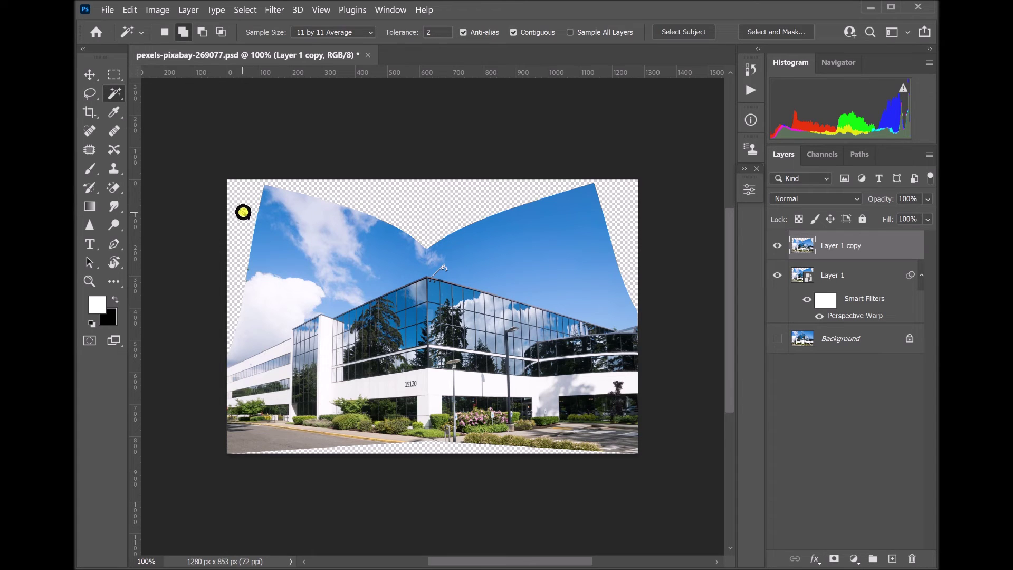
{"action": "left_click", "coordinate": [243, 212]}
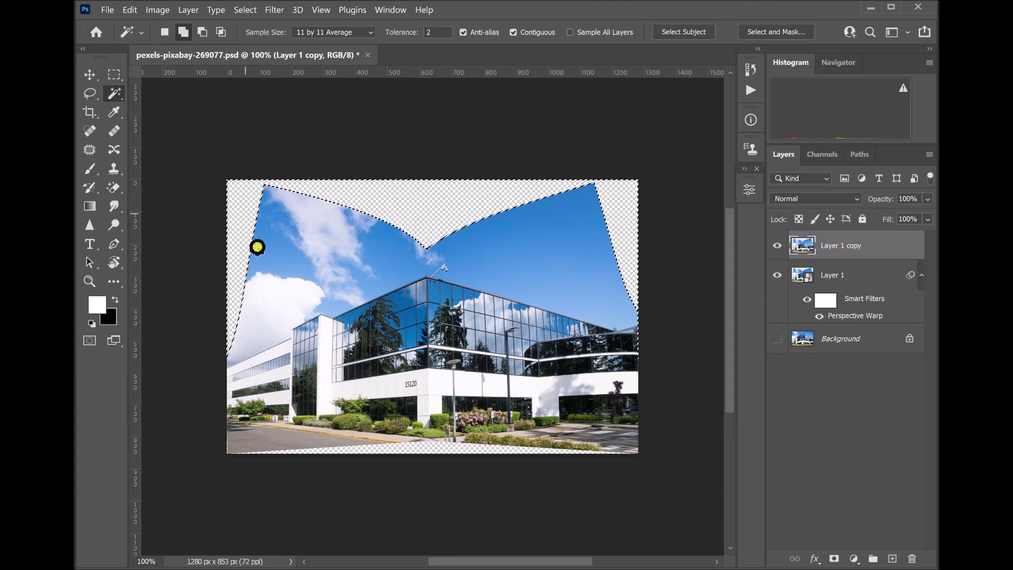
{"action": "left_click", "coordinate": [438, 448]}
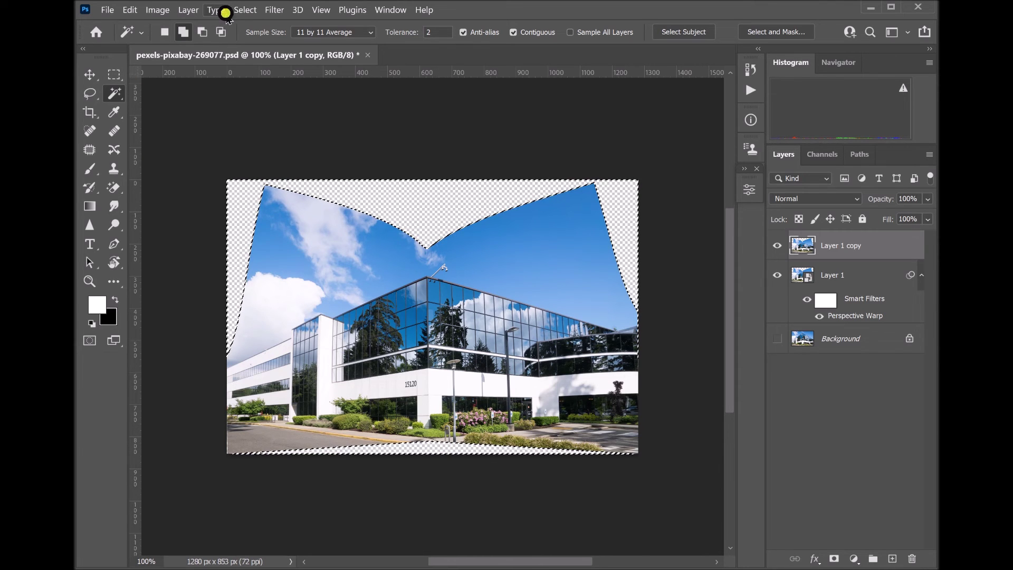
{"action": "left_click", "coordinate": [245, 10]}
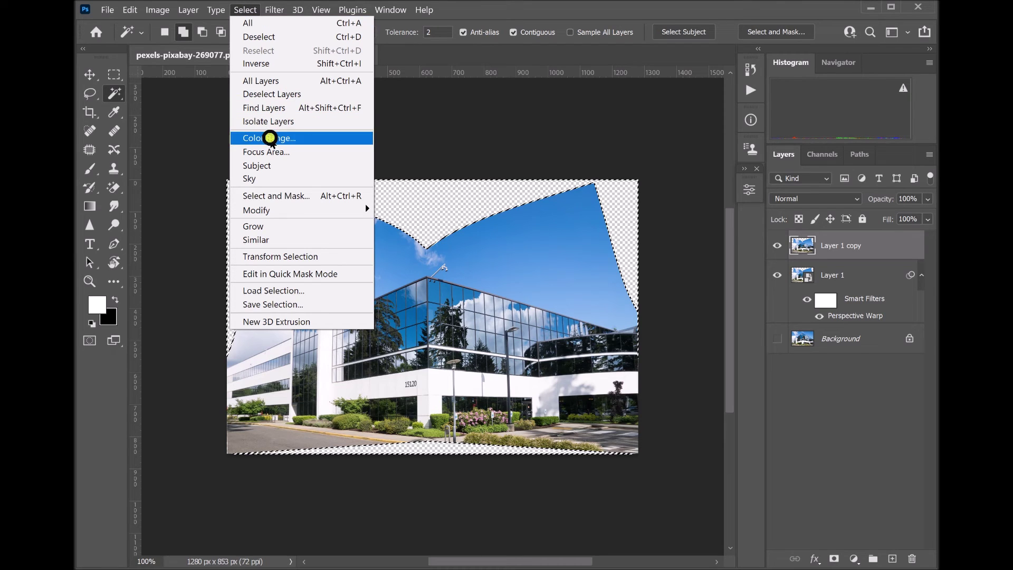
{"action": "mouse_move", "coordinate": [256, 210]}
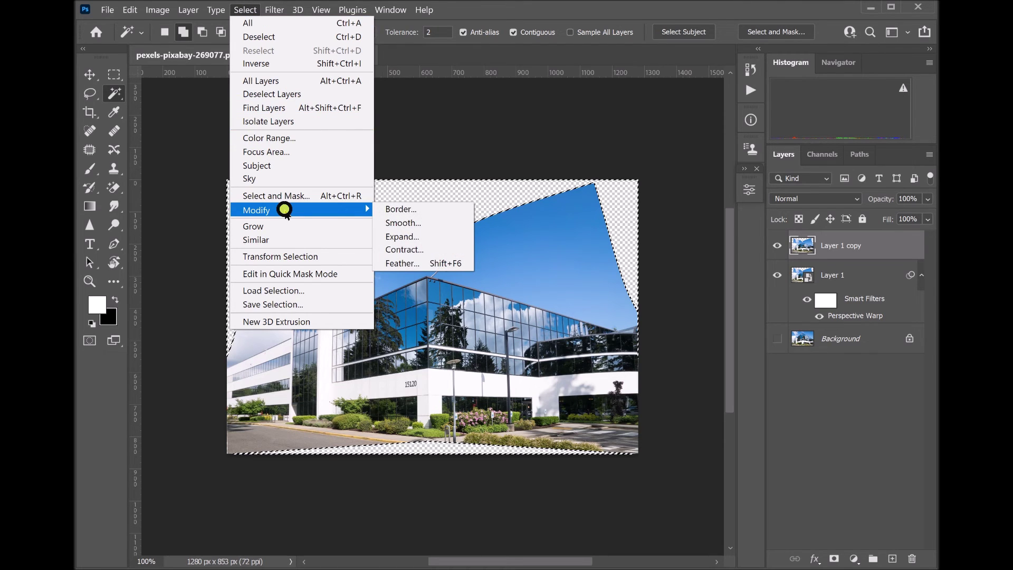
{"action": "left_click", "coordinate": [399, 236]}
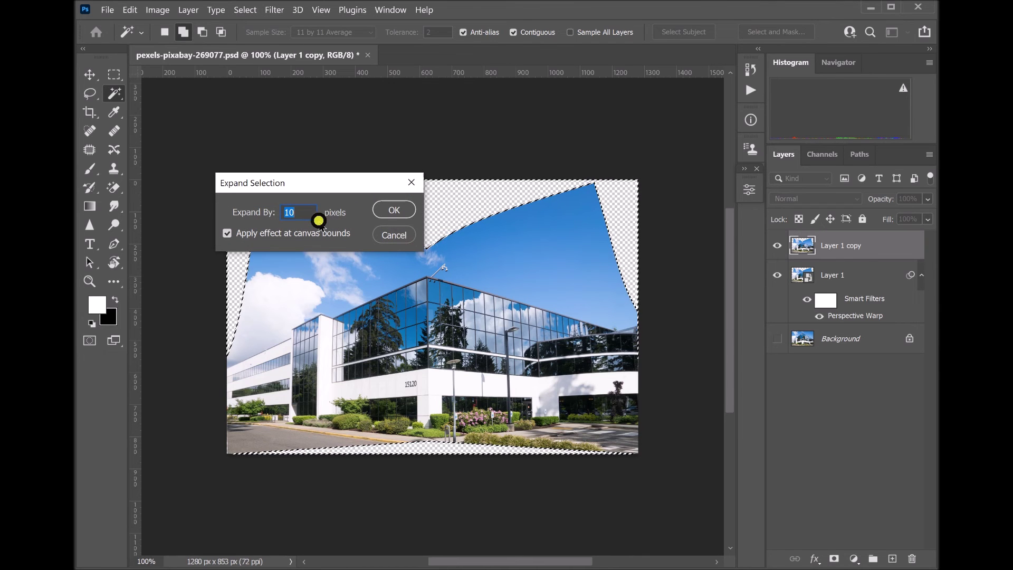
{"action": "left_click", "coordinate": [394, 210]}
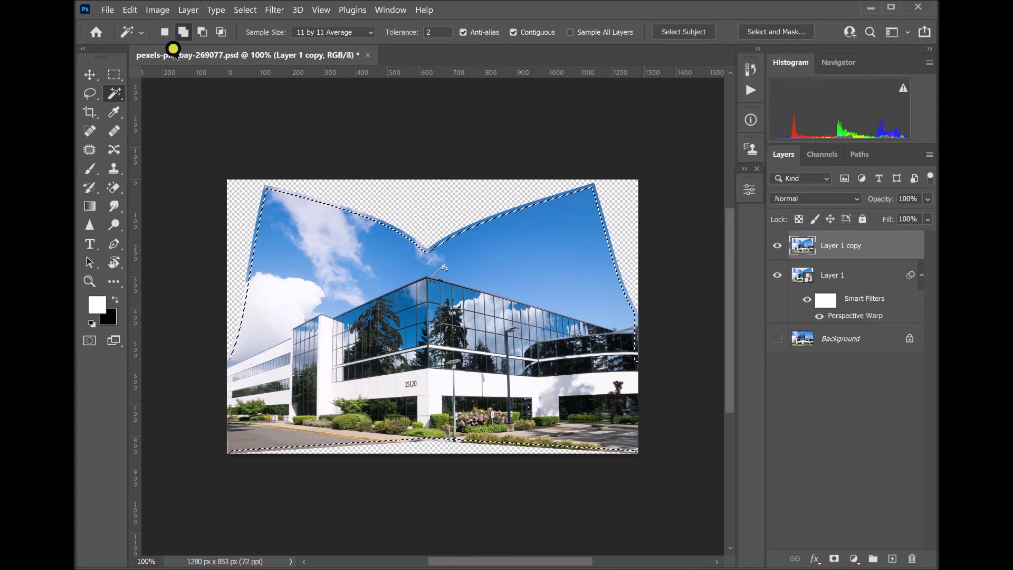
{"action": "left_click", "coordinate": [131, 9]}
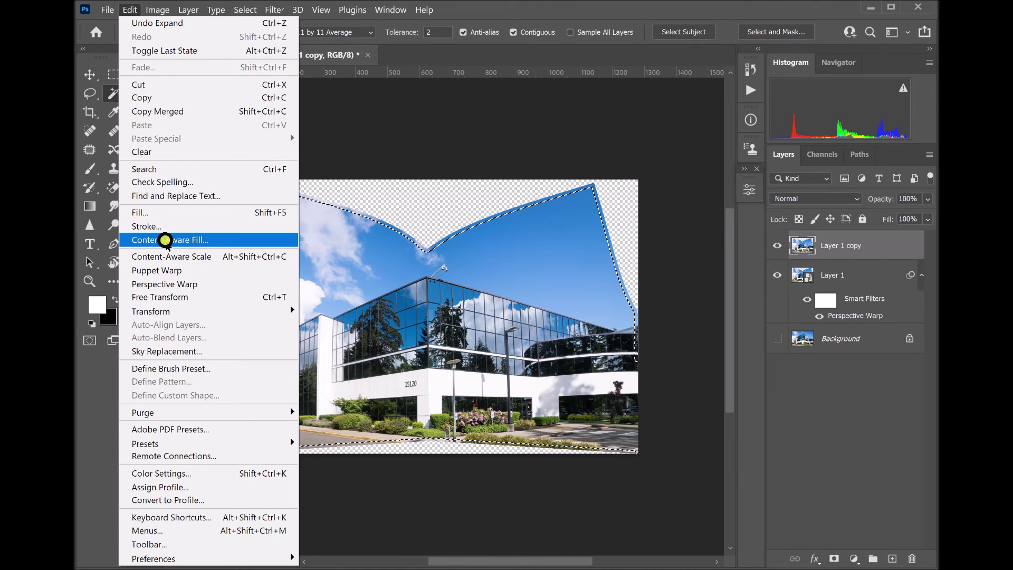
- Content-Aware Fill the selected edges onto a new layer, then deselect
{"action": "left_click", "coordinate": [165, 240]}
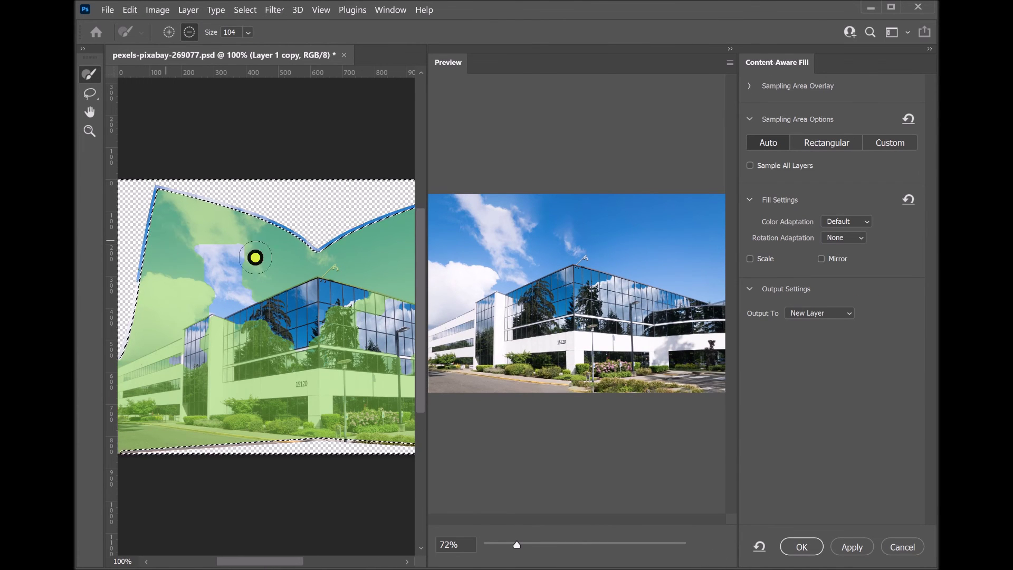
{"action": "left_click", "coordinate": [798, 545]}
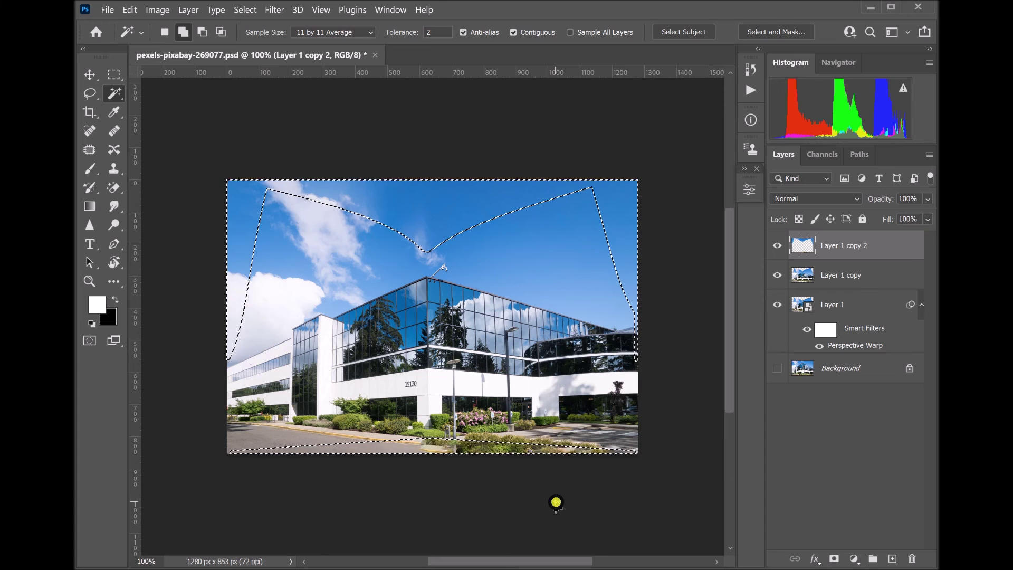
{"action": "key", "text": "ctrl+d"}
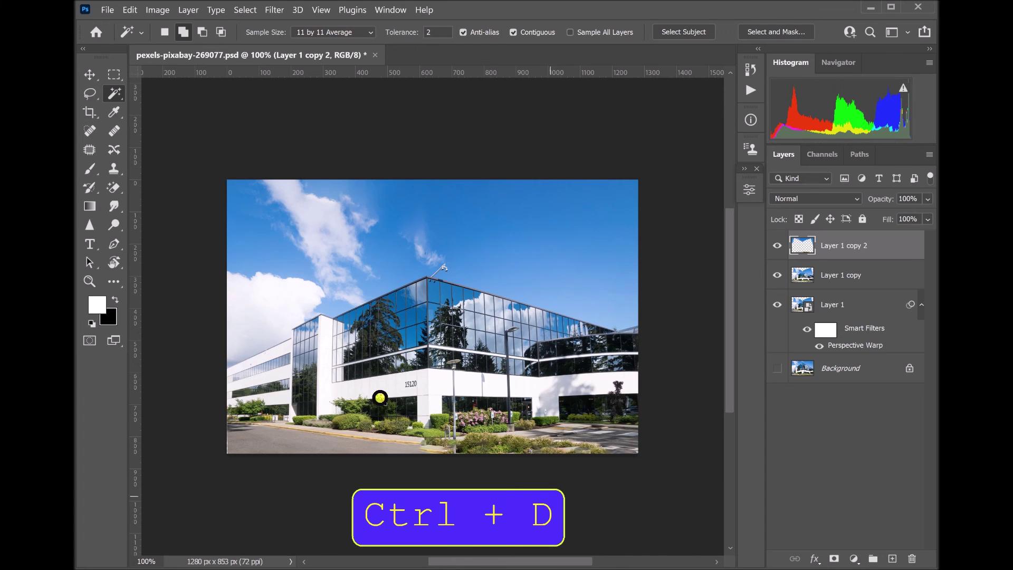